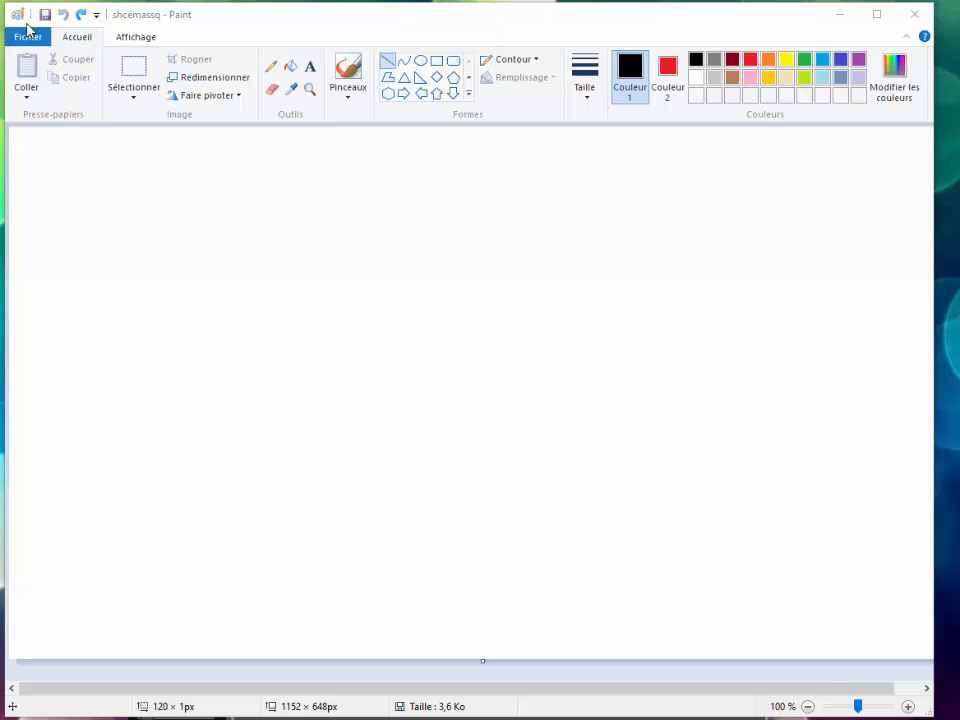
left_click(272, 66)
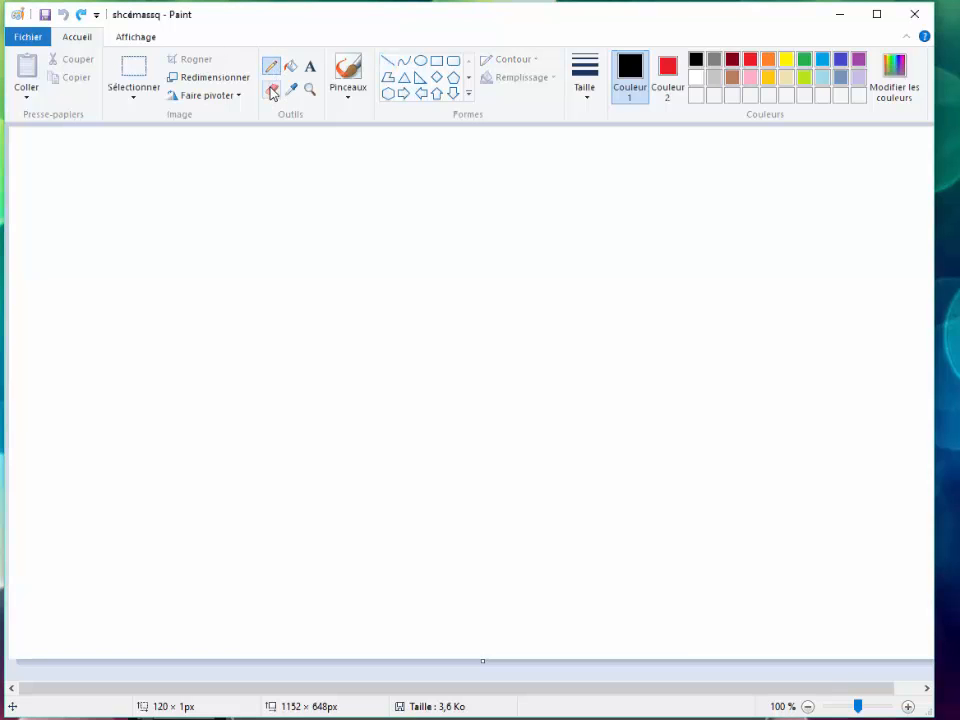
left_click(272, 89)
left_click(293, 90)
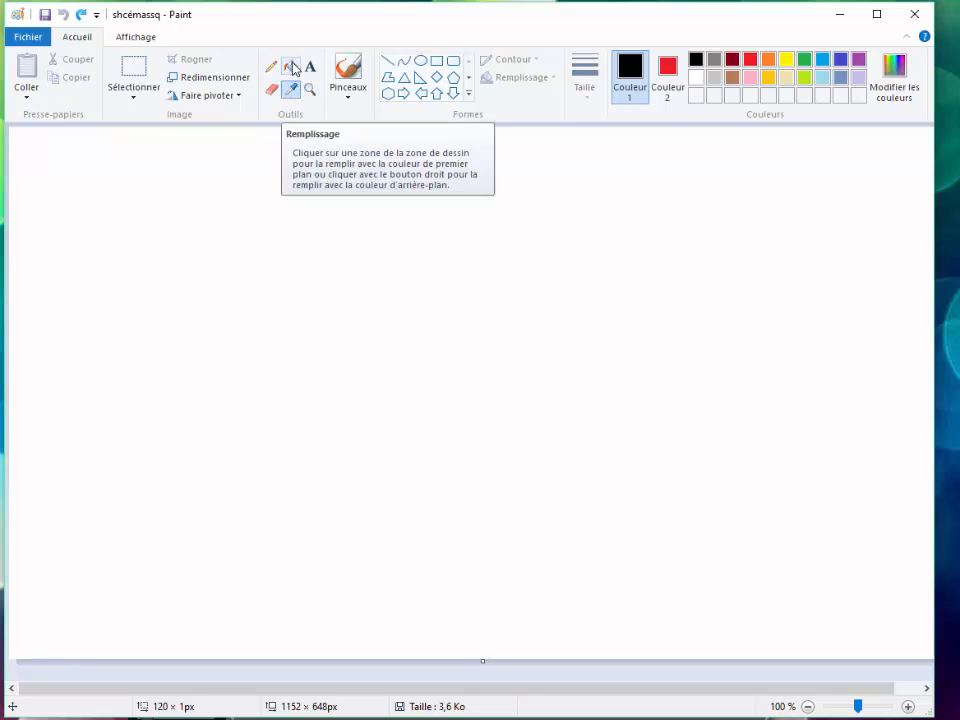
left_click(292, 67)
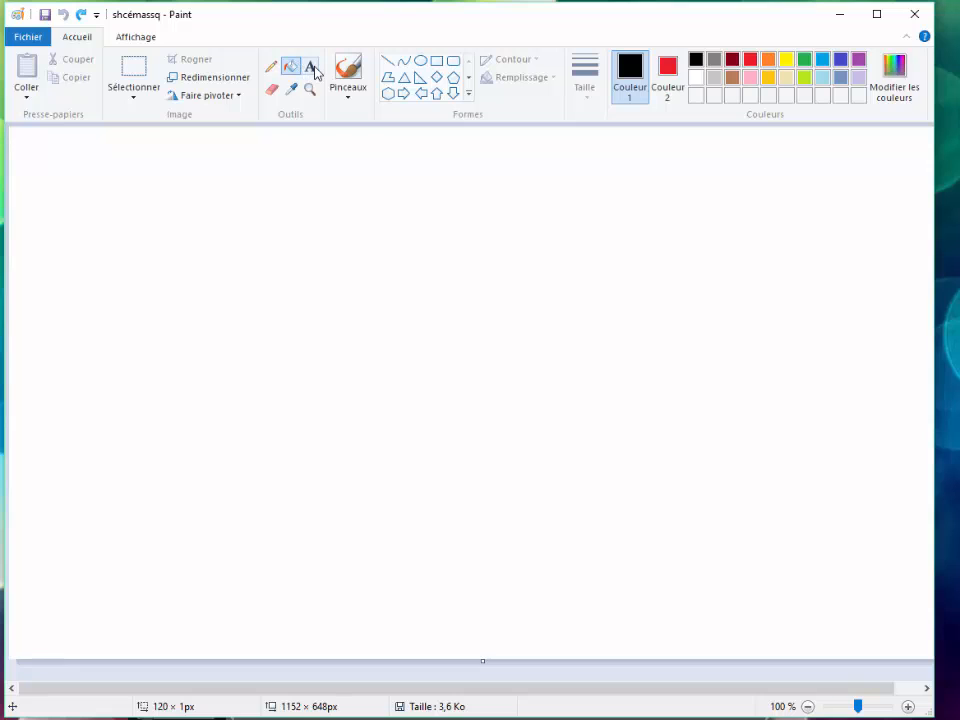
left_click(313, 70)
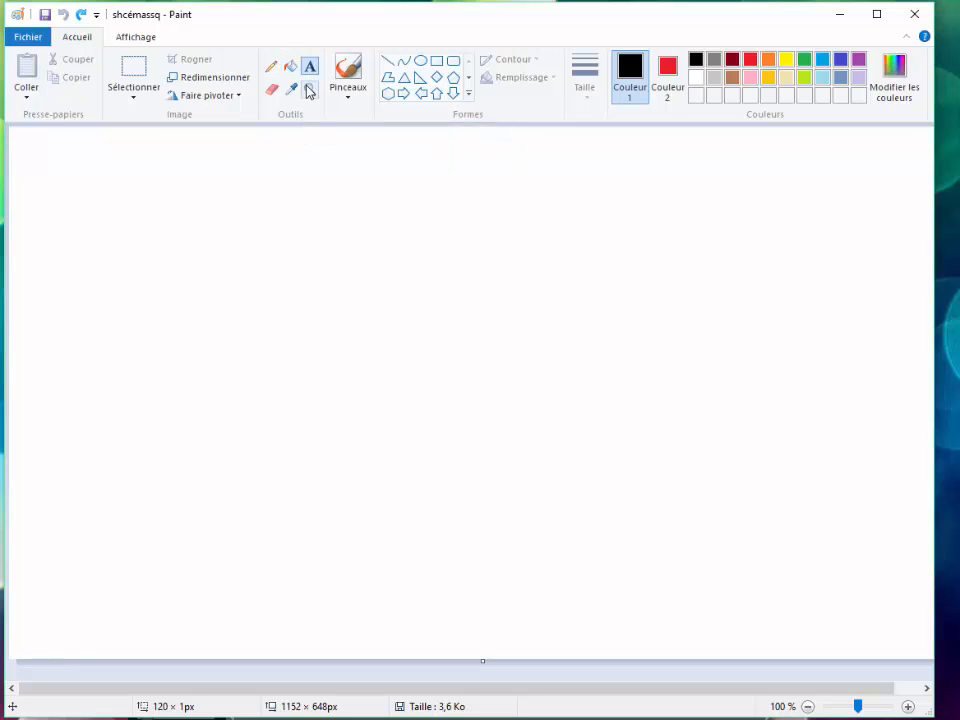
left_click(311, 91)
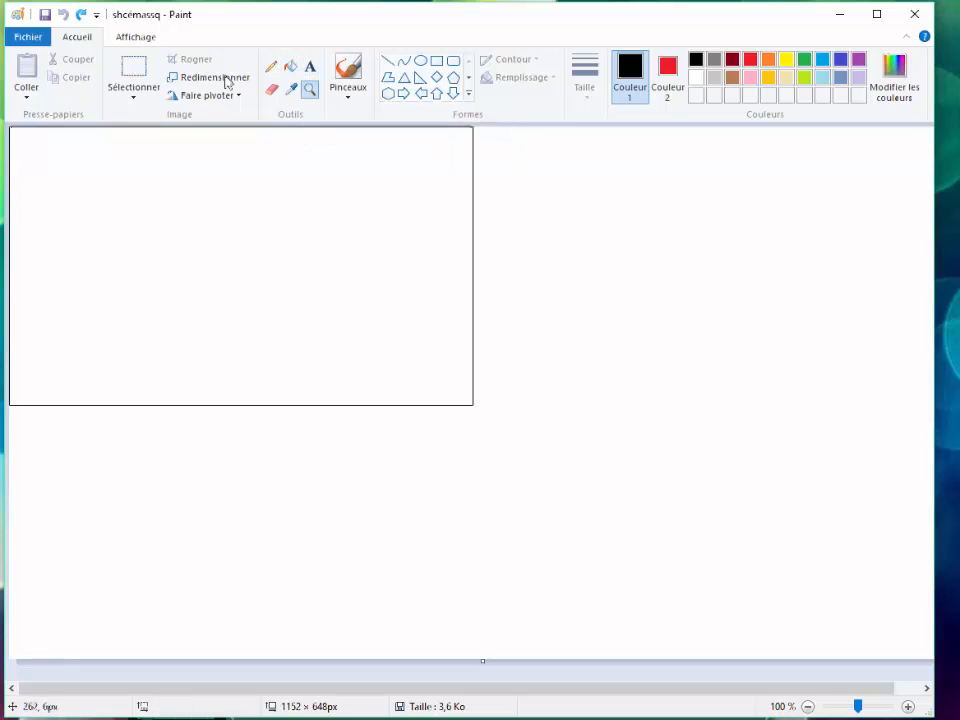
left_click(139, 40)
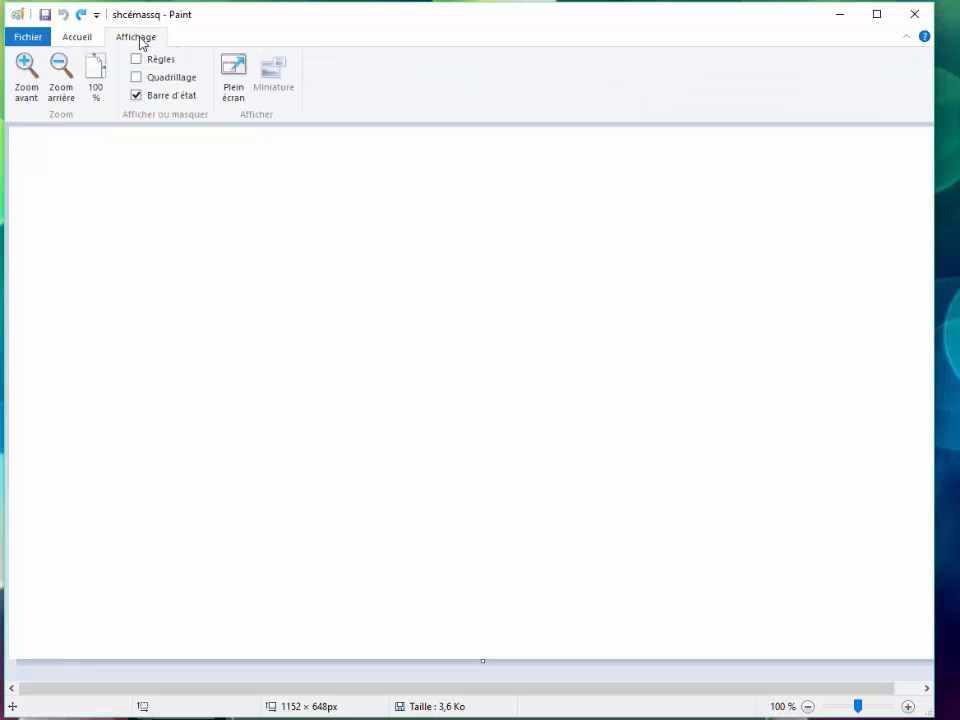
left_click(78, 36)
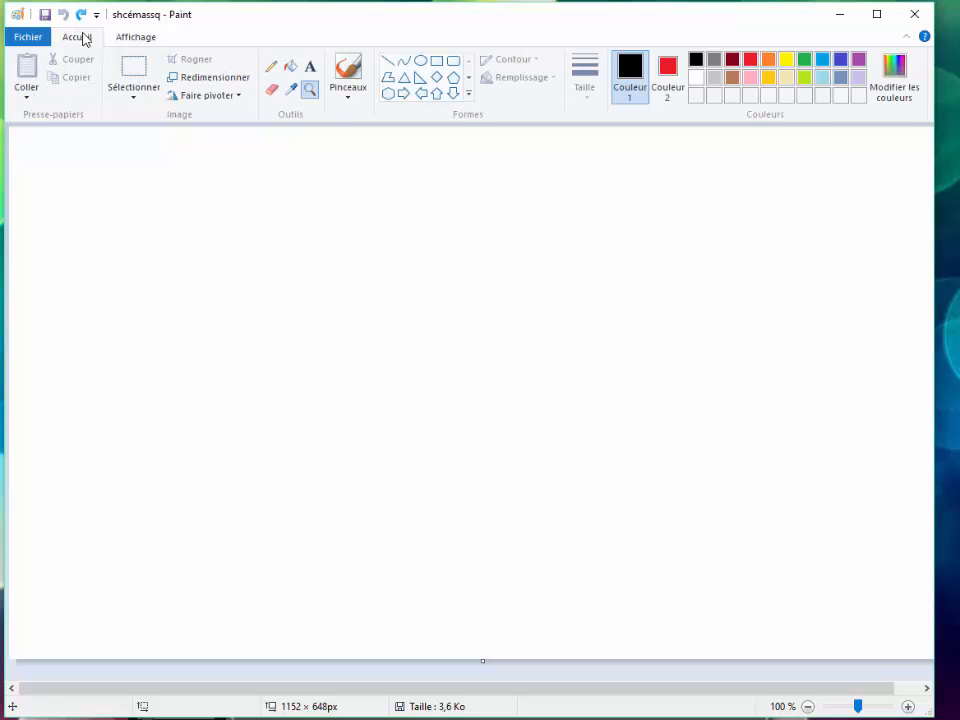
left_click(270, 68)
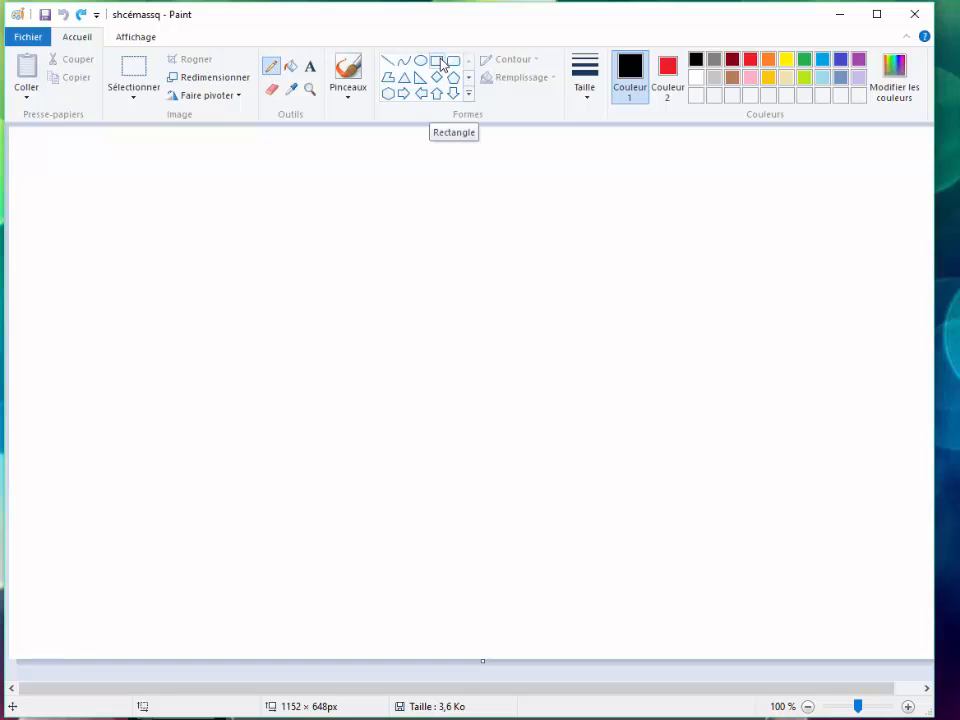
Step: Draw a black-outlined rectangle with white fill, about 226 × 182 px, in the lower part of the canvas
left_click(440, 66)
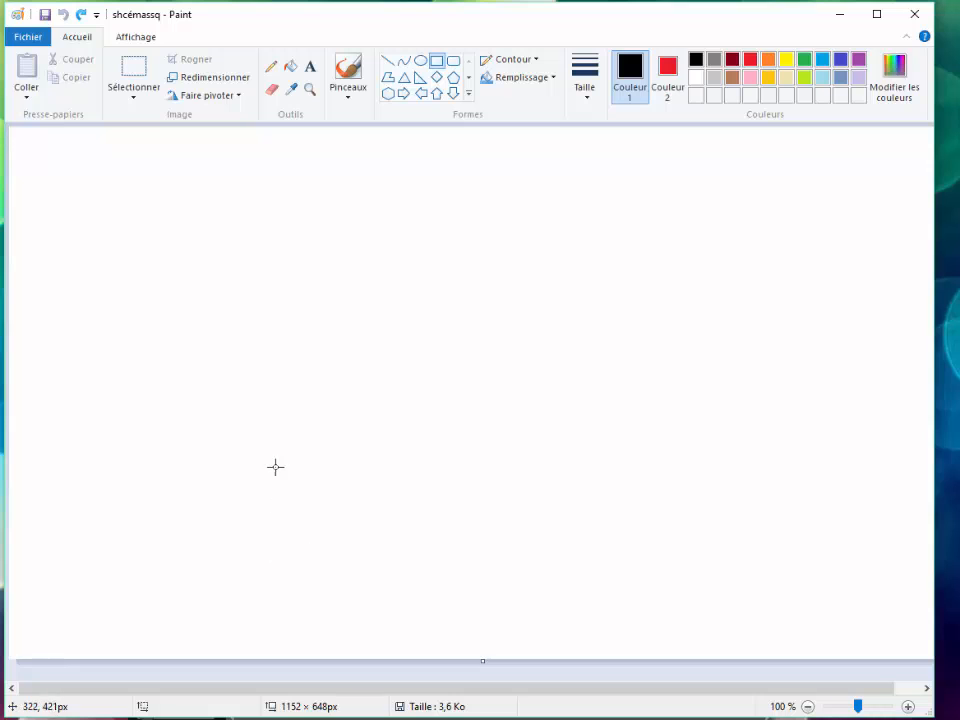
left_click_drag(277, 467, 463, 615)
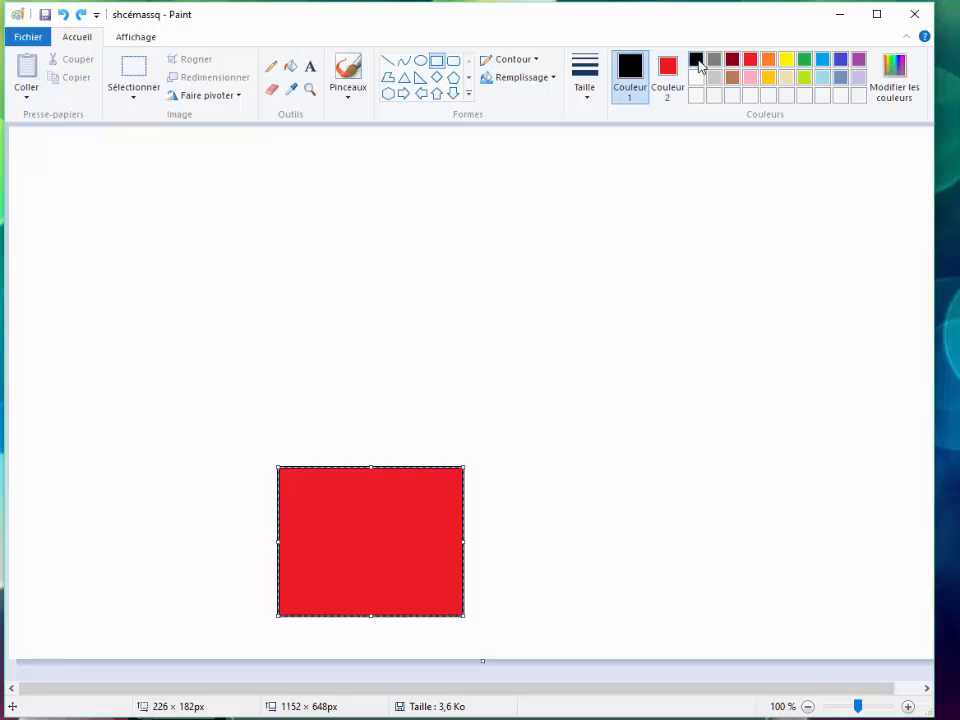
left_click(668, 80)
left_click(696, 78)
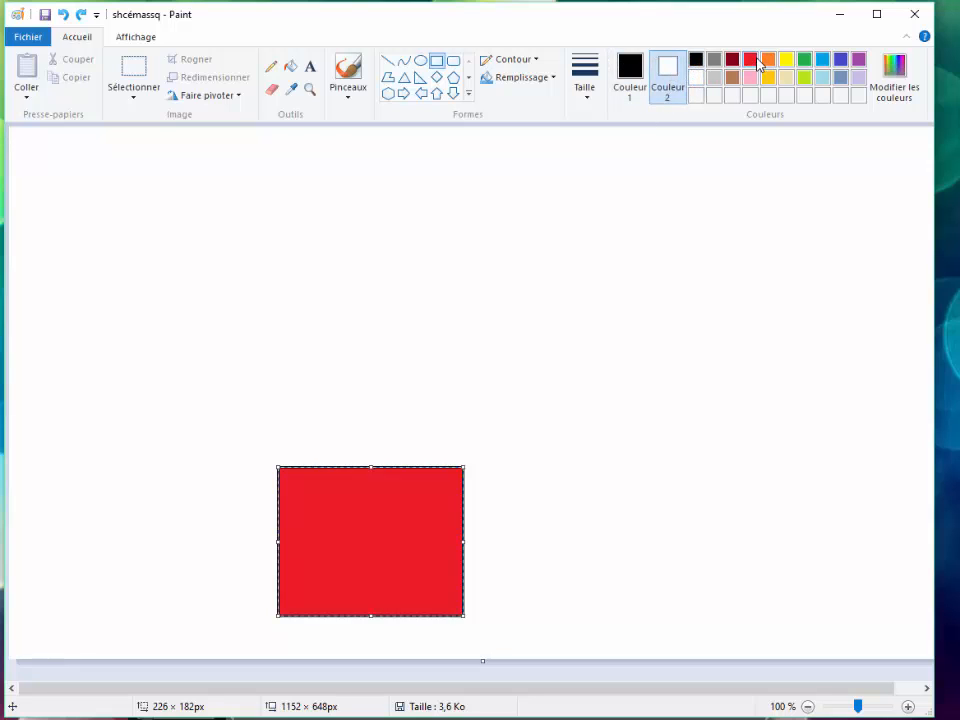
left_click(466, 384)
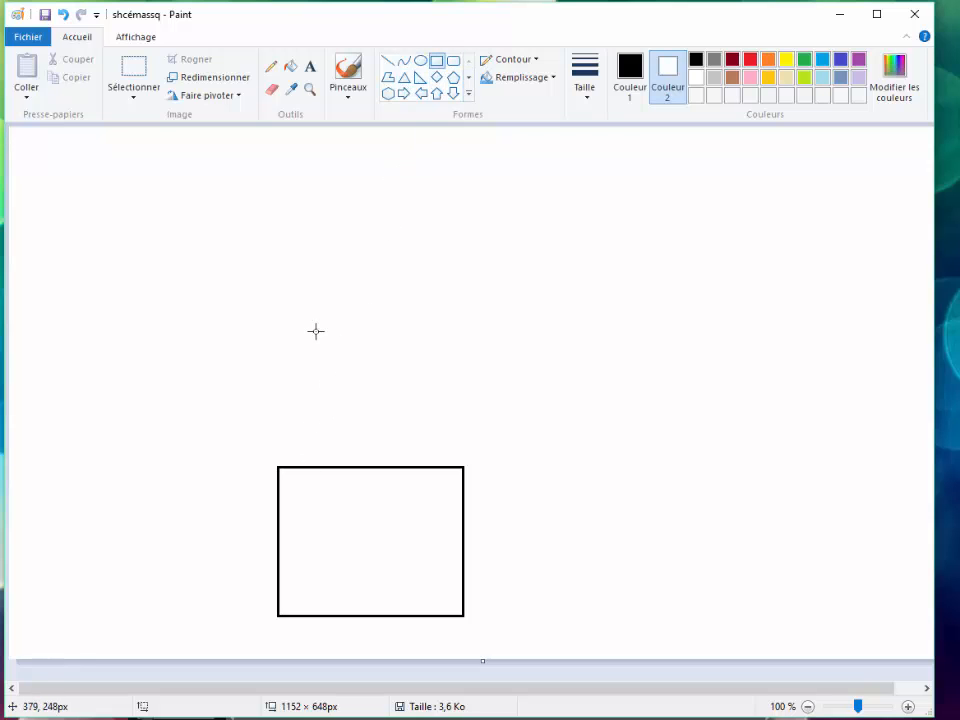
Step: Draw a blue-filled rectangle about 125 × 146 px standing on the upper edge of the white rectangle
left_click_drag(314, 346, 416, 465)
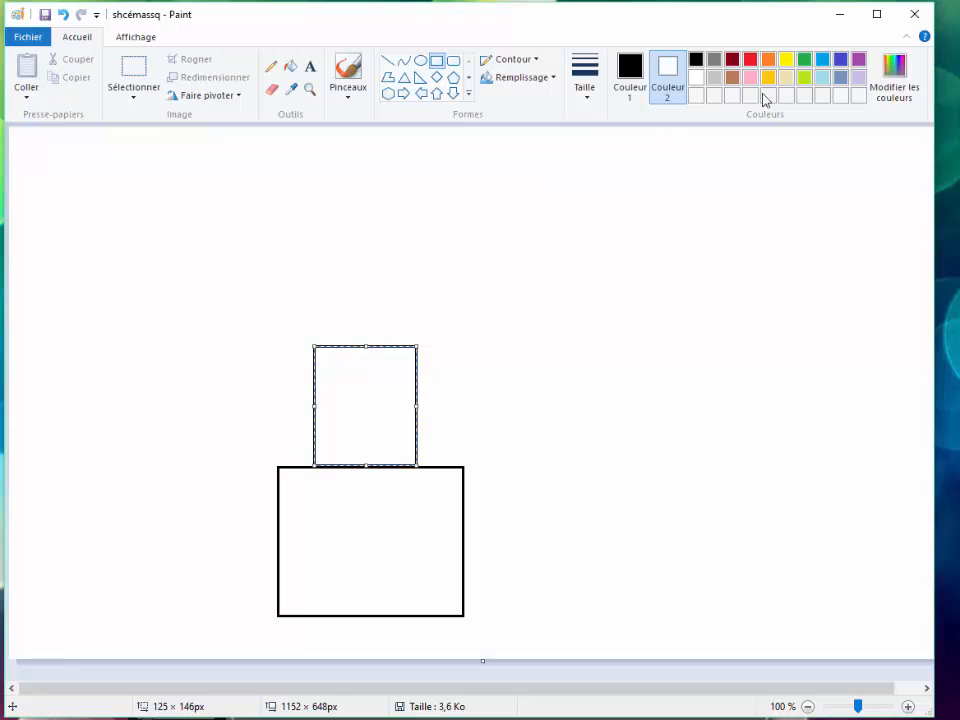
left_click(823, 63)
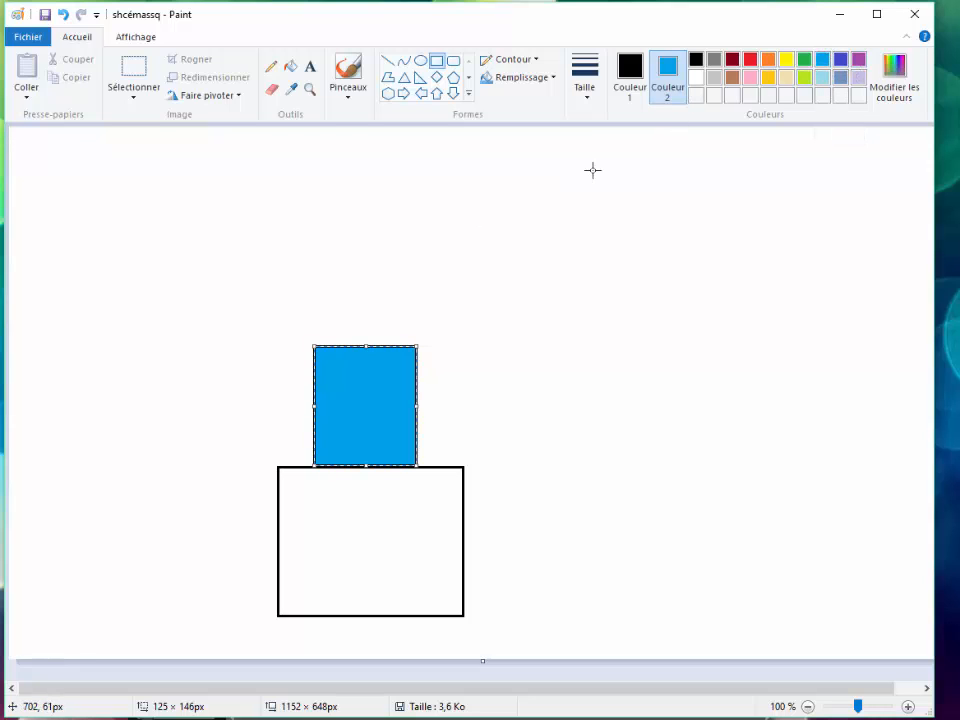
left_click(753, 378)
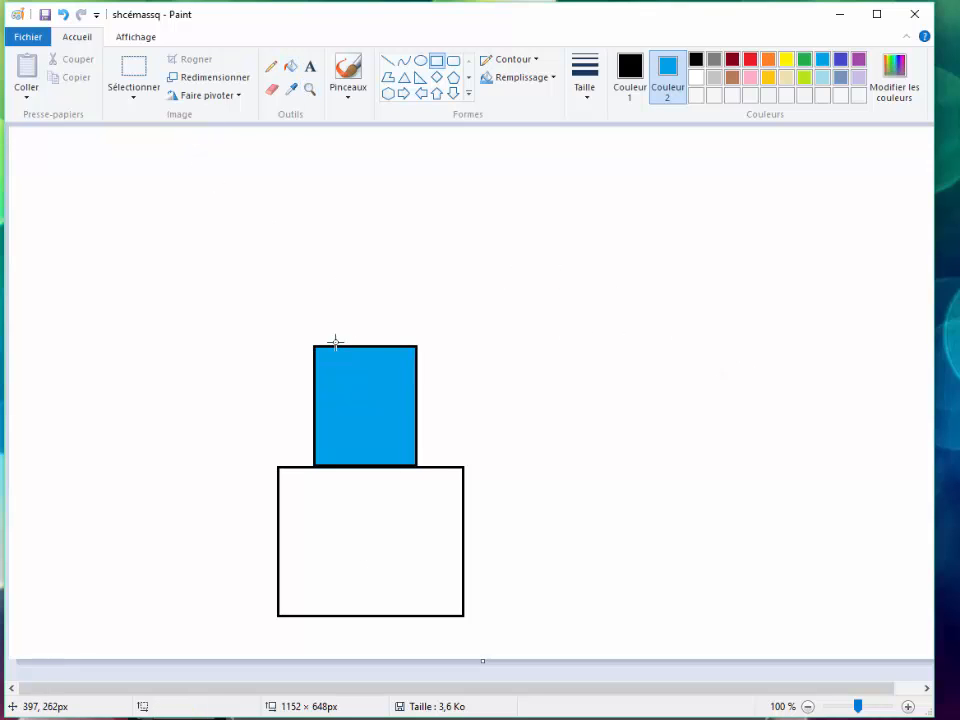
Step: Erase the blue rectangle's top edge and uppermost fill to white, using the second-thinnest eraser size, so it looks like an open beaker
left_click(272, 92)
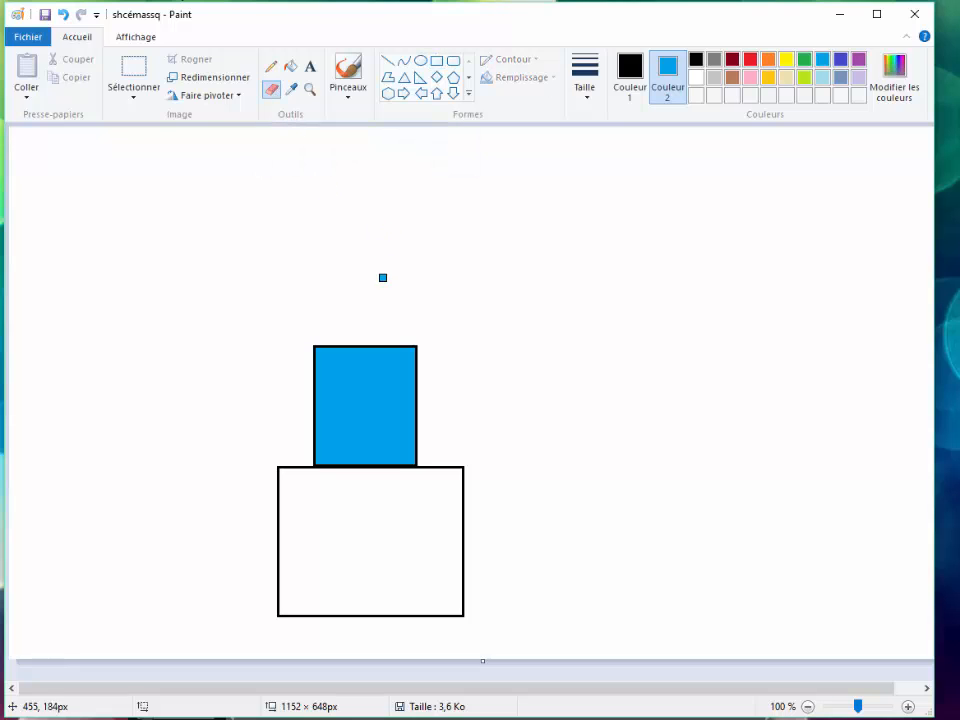
left_click(698, 78)
left_click(596, 98)
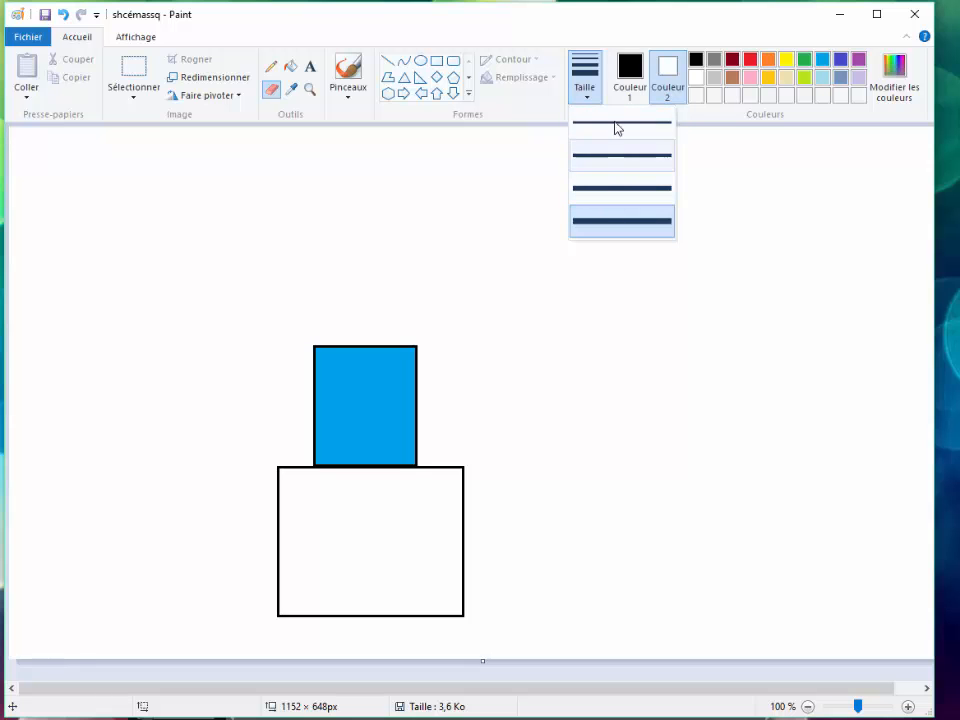
left_click(624, 160)
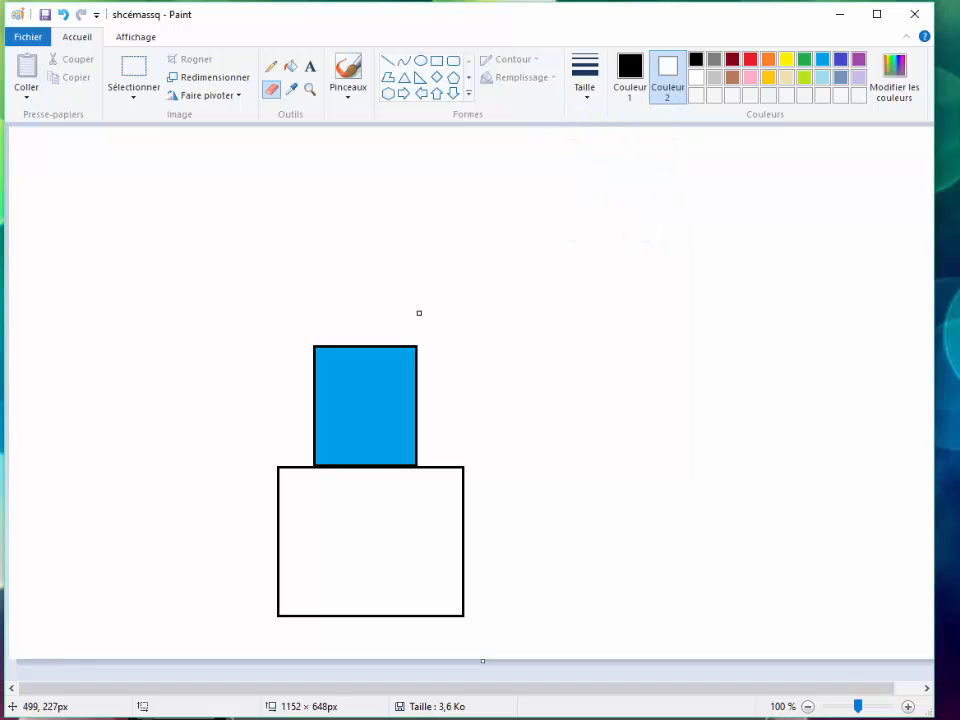
mouse_move(344, 349)
left_mouse_down()
mouse_move(366, 380)
mouse_move(361, 336)
mouse_move(322, 334)
left_mouse_up()
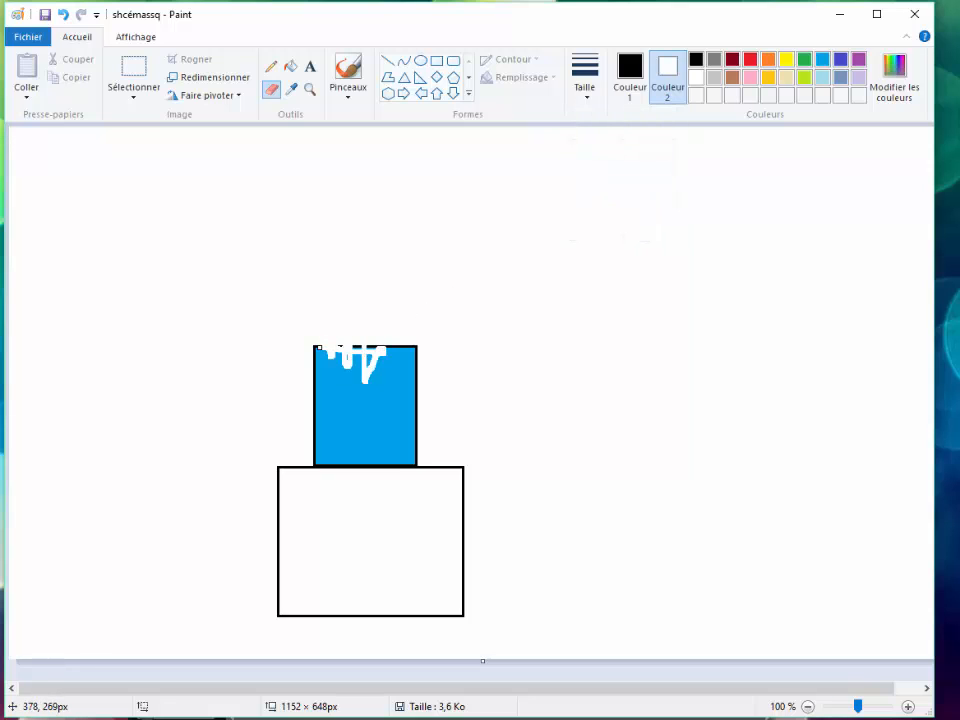
mouse_move(345, 343)
left_mouse_down()
mouse_move(325, 356)
mouse_move(361, 339)
left_mouse_up()
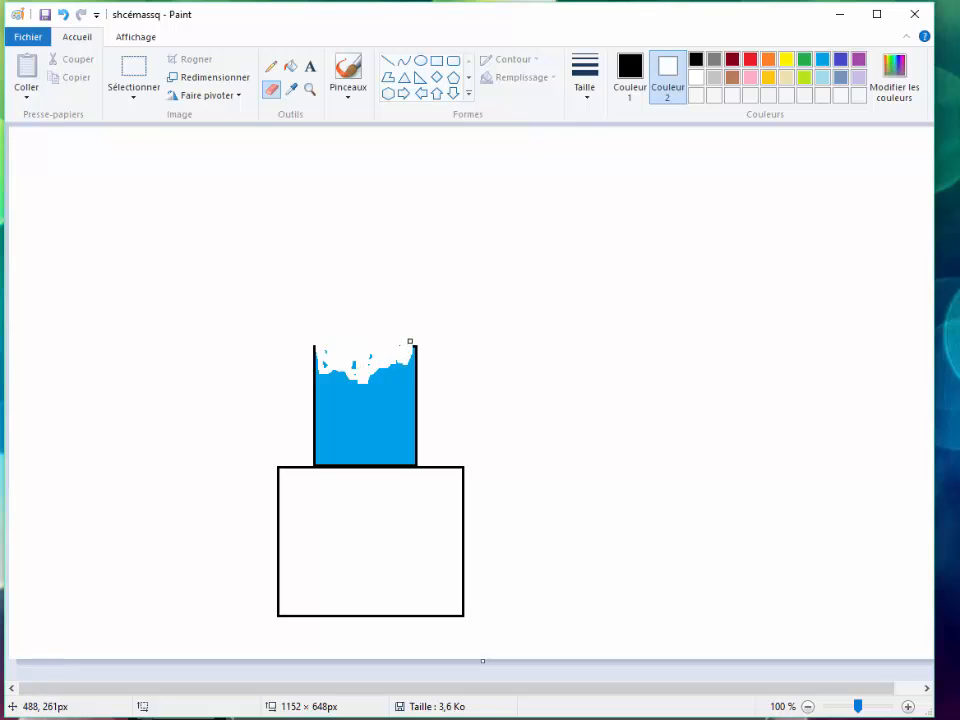
left_click_drag(408, 365, 371, 363)
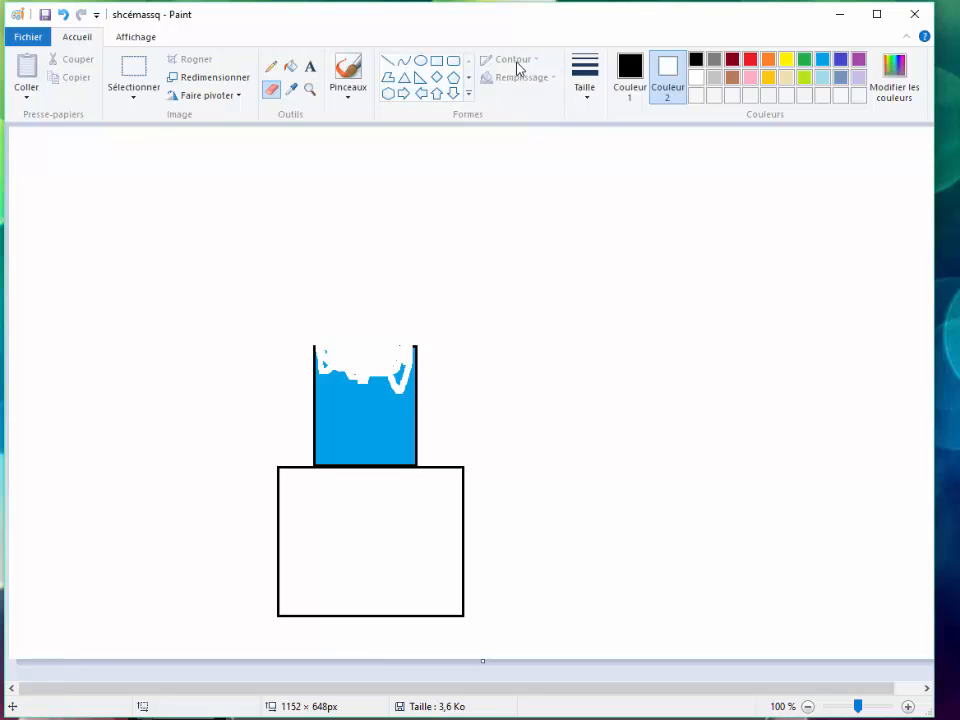
left_click(389, 62)
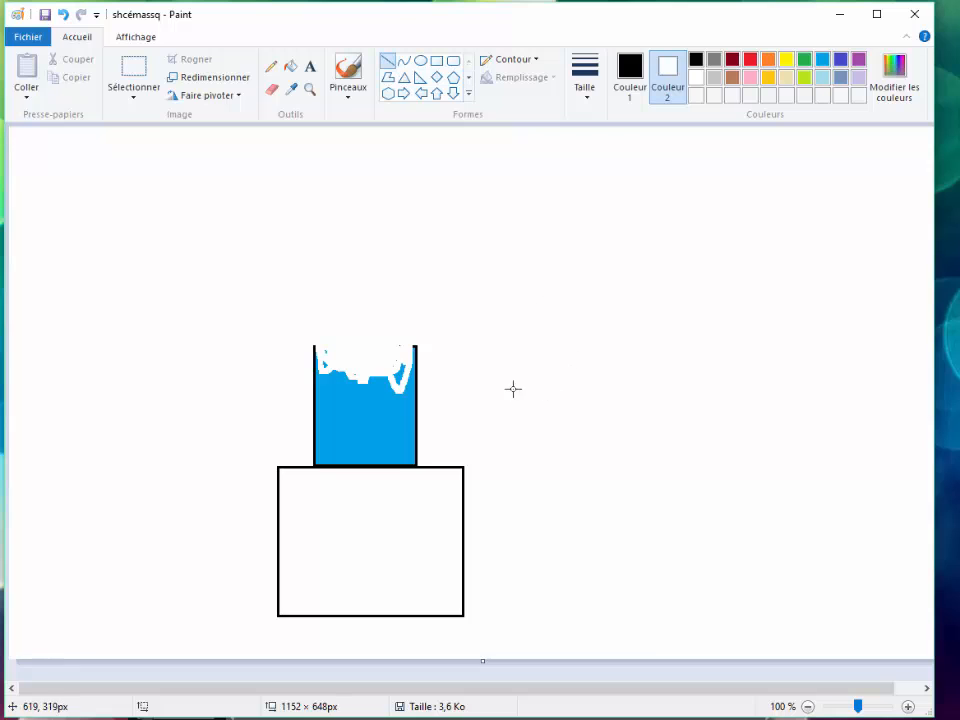
left_click(632, 68)
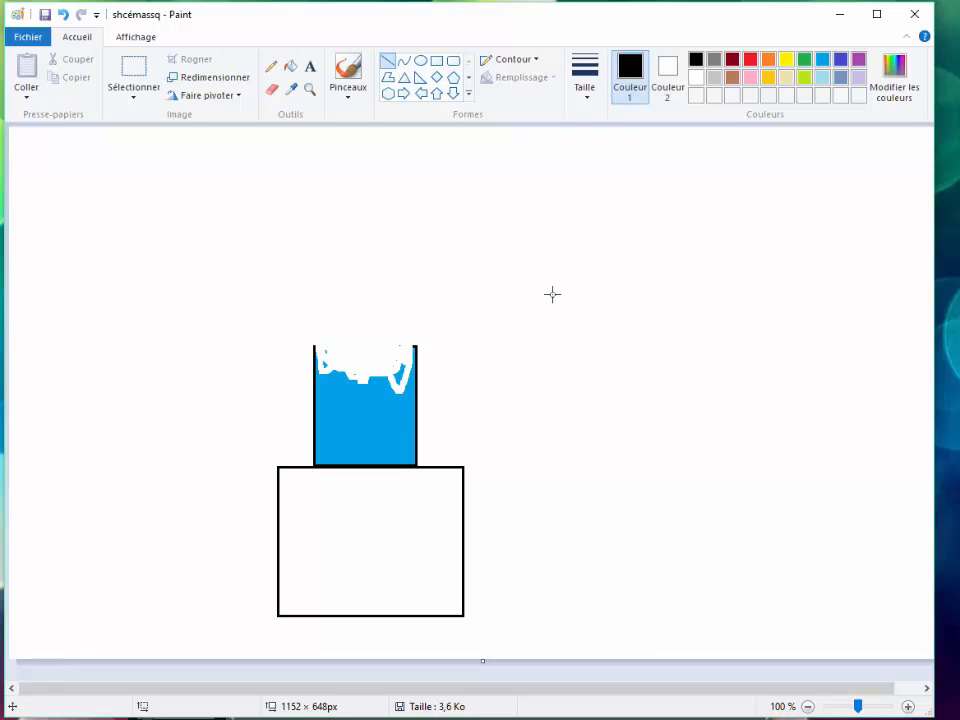
left_click_drag(444, 398, 588, 399)
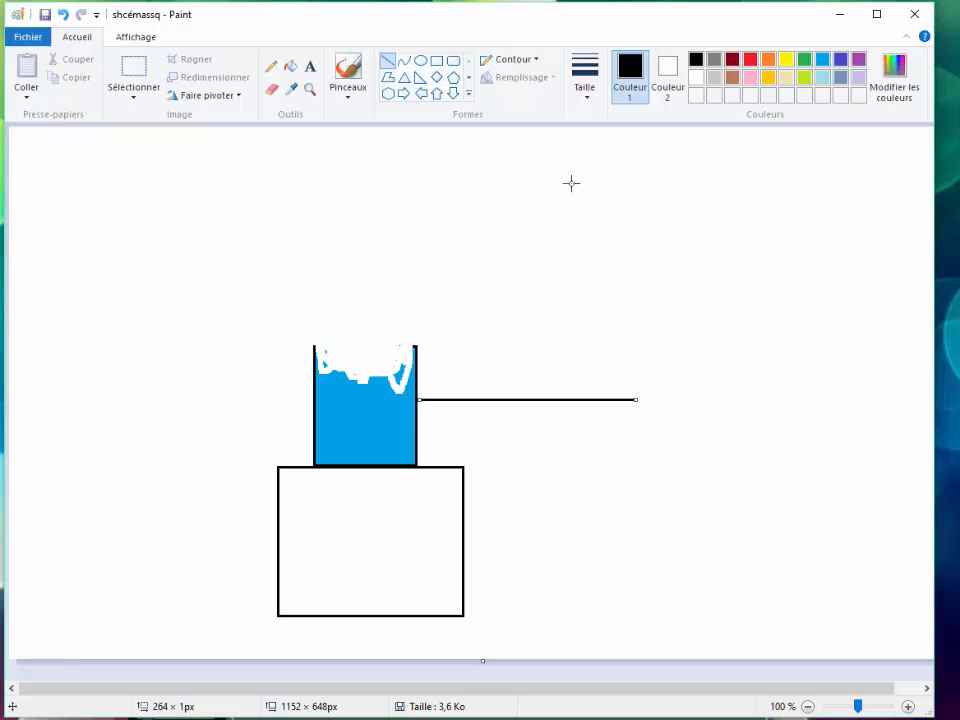
left_click(64, 15)
left_click(64, 15)
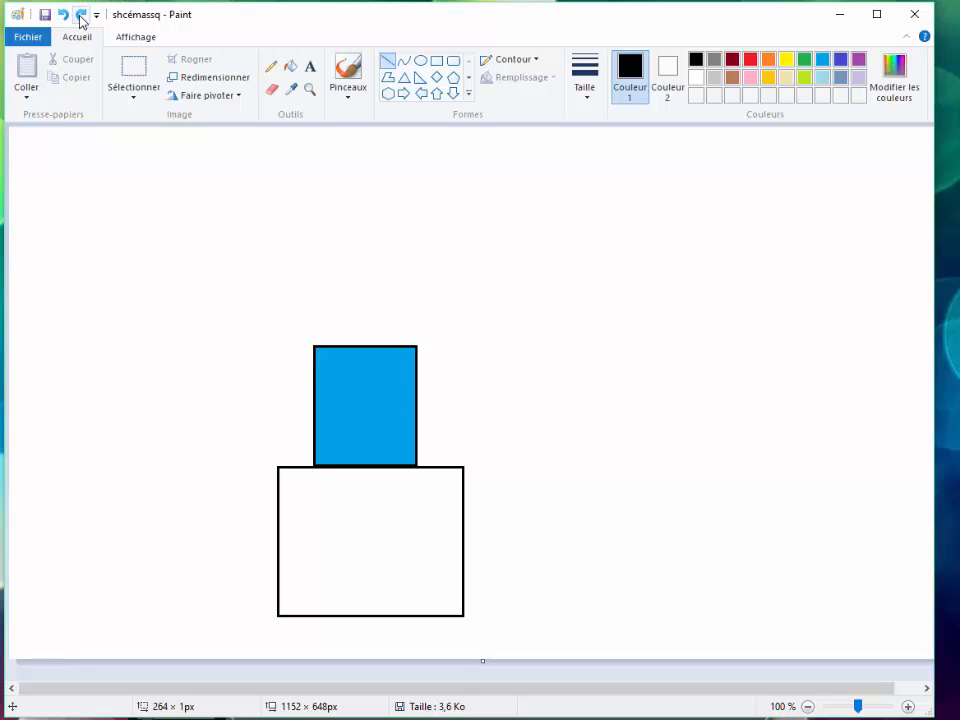
left_click(80, 15)
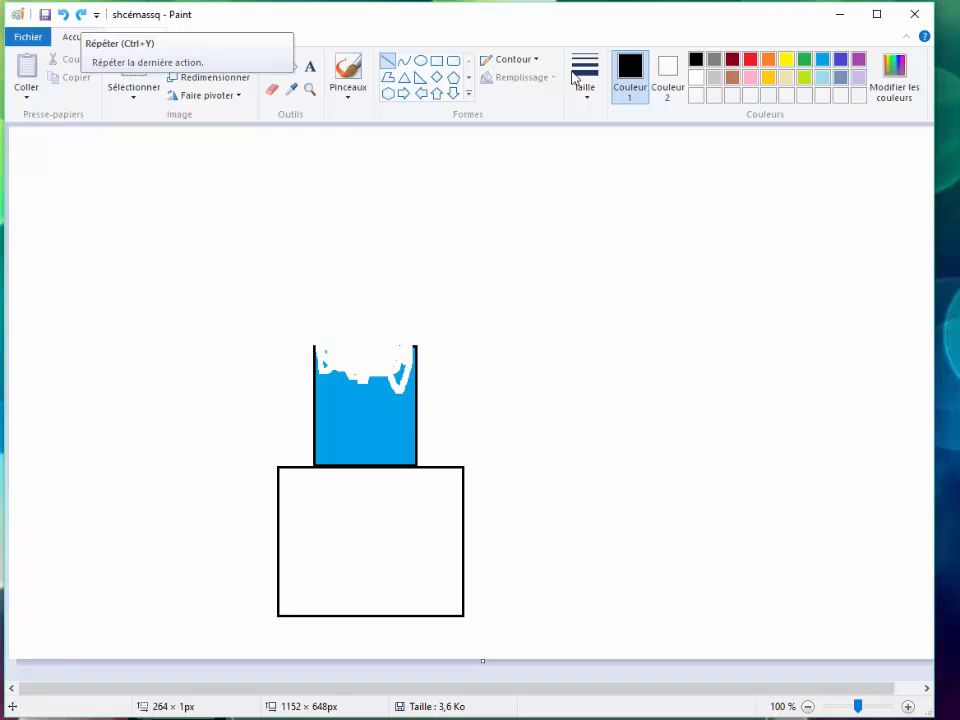
Step: Draw a horizontal white-filled block arrow pointing left, with its tip at the right side of the blue beaker
left_click(468, 93)
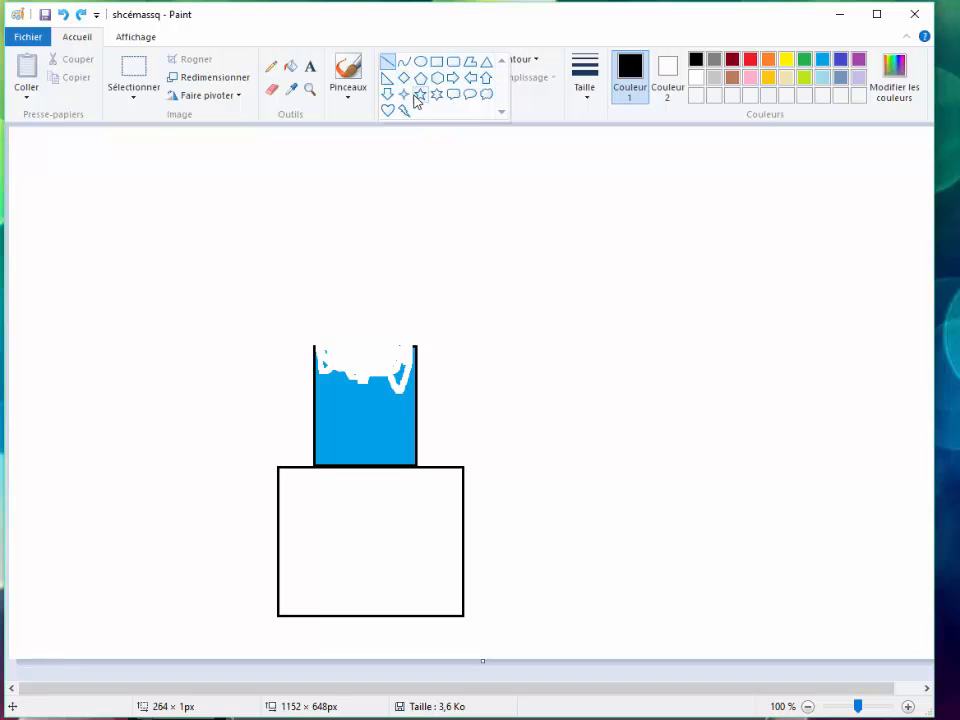
left_click(471, 79)
left_click_drag(602, 383, 420, 422)
left_click(530, 250)
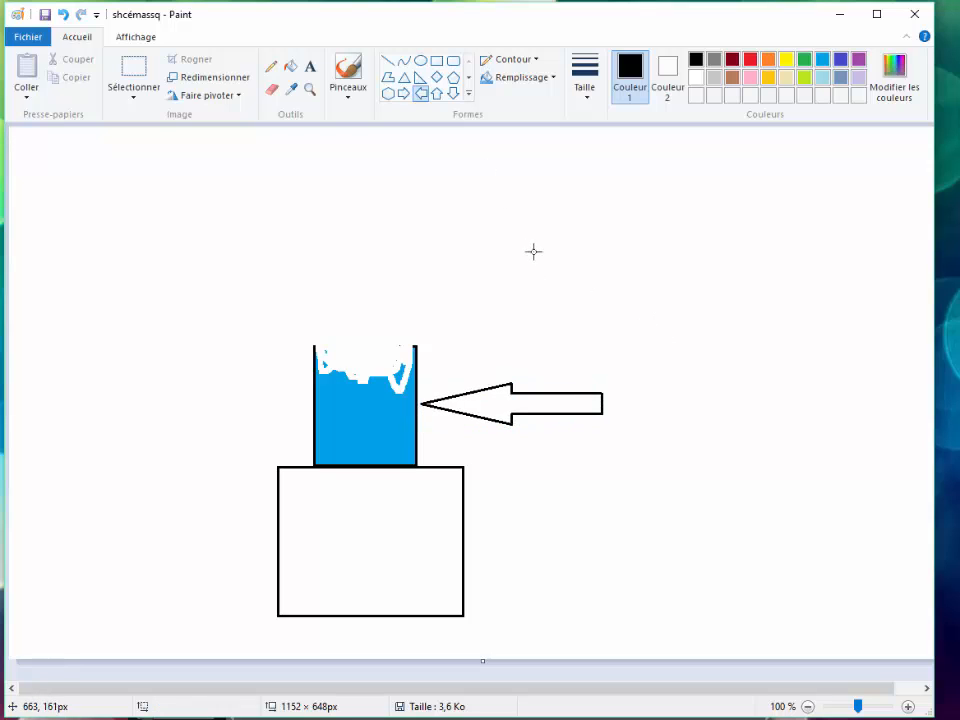
Step: Add the 12-point Calibri label "Bécher contenant de l'eau" to the right of the arrow
left_click(311, 70)
left_click_drag(617, 362, 843, 462)
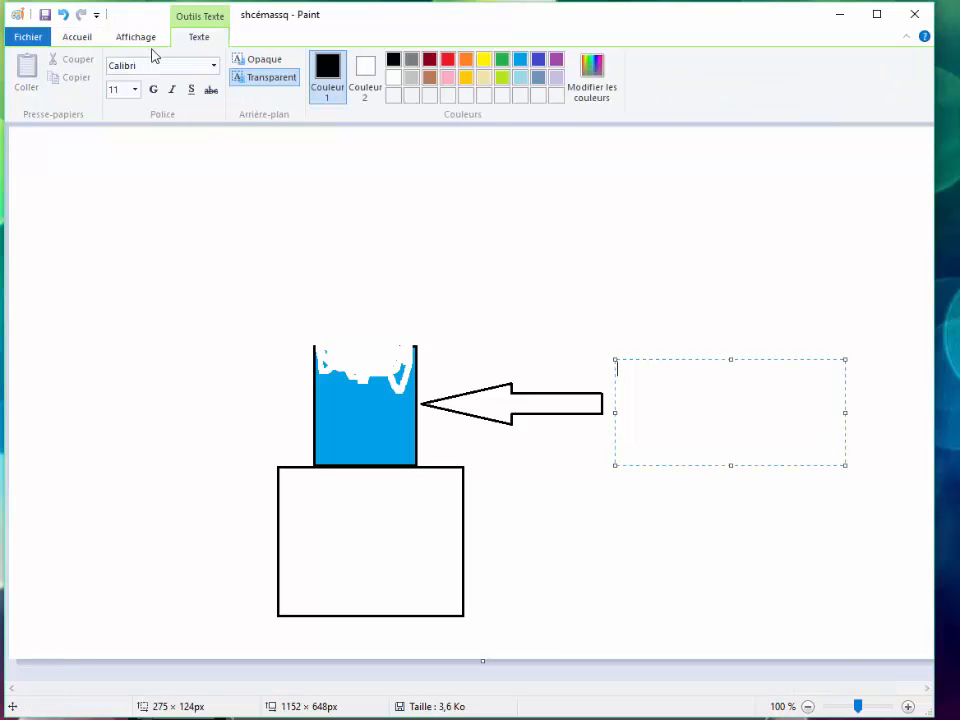
left_click(135, 89)
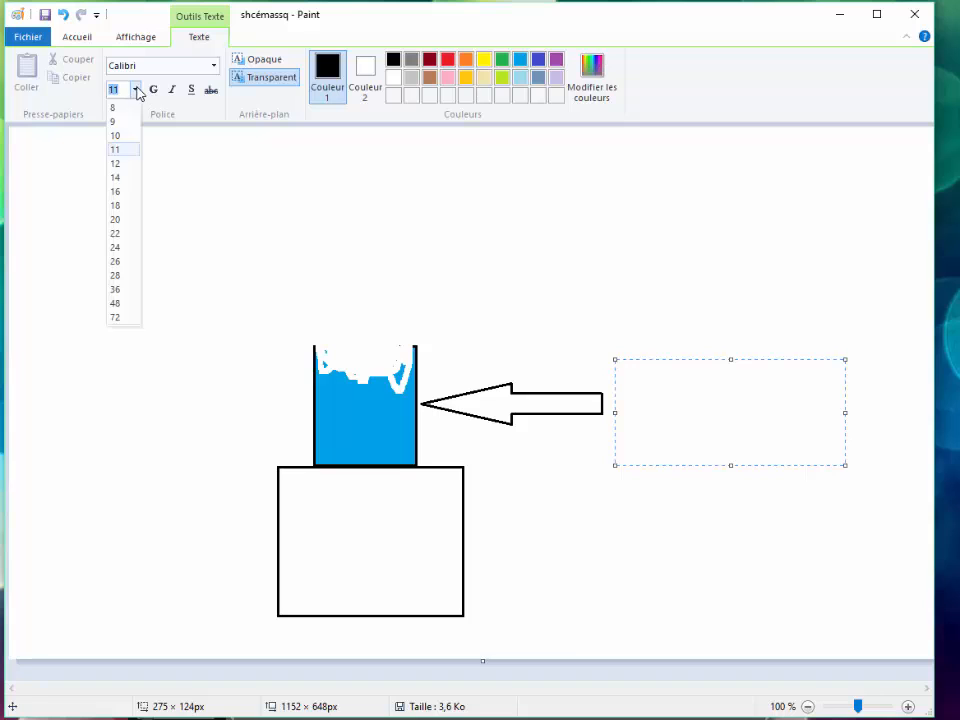
left_click(124, 163)
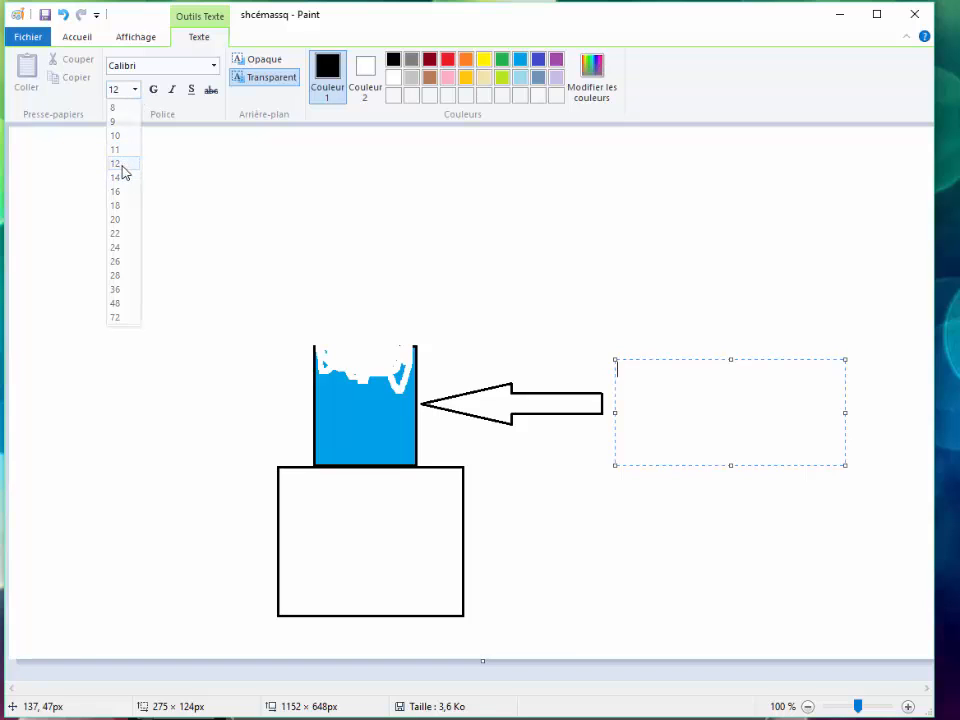
left_click(215, 67)
left_click(215, 67)
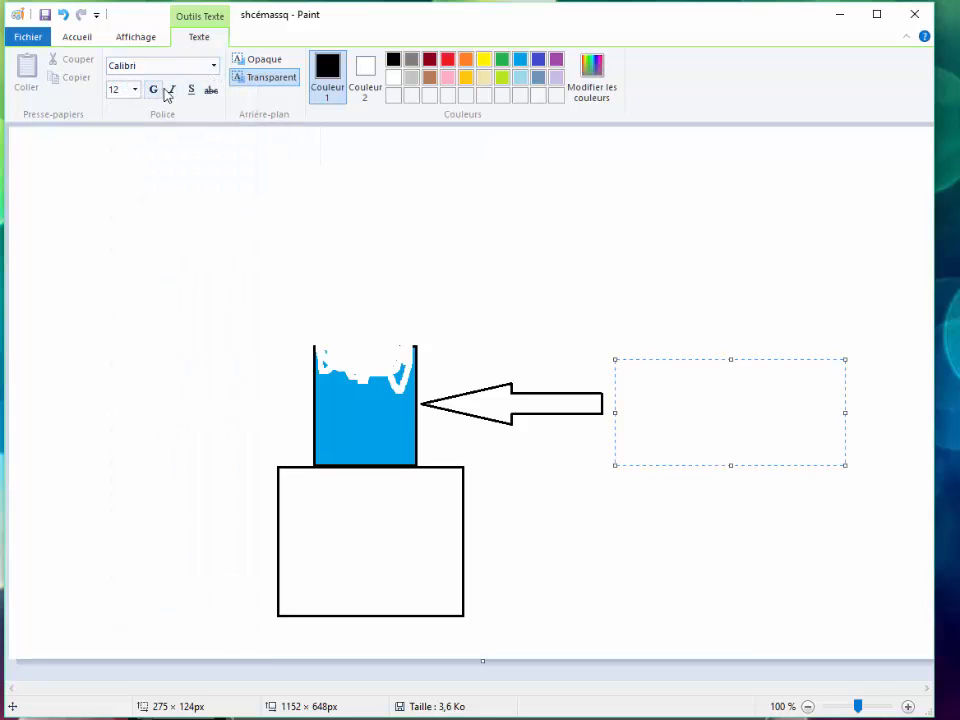
left_click(670, 376)
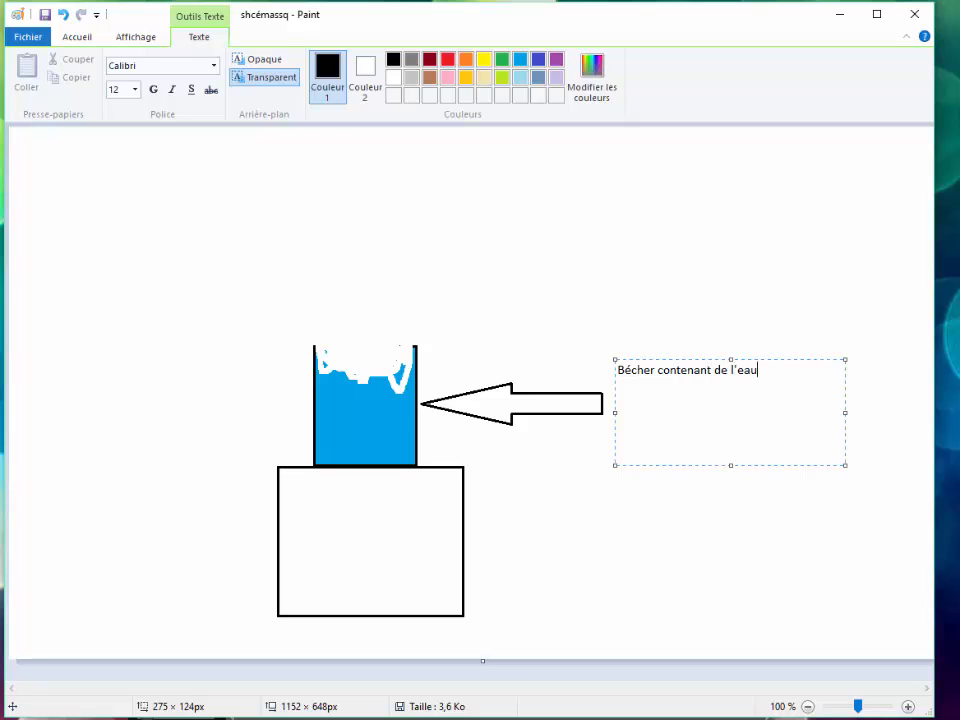
left_click(681, 272)
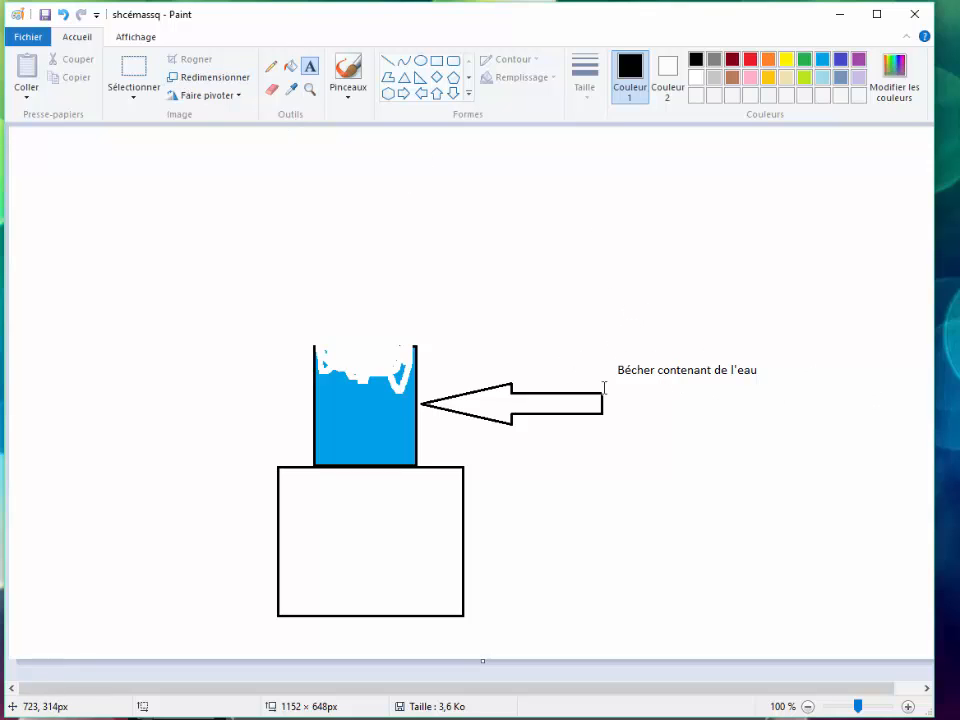
Step: Select a rectangular area about 184 × 37 px around the label "Bécher contenant de l'eau" and move it level with the arrow
left_click(650, 368)
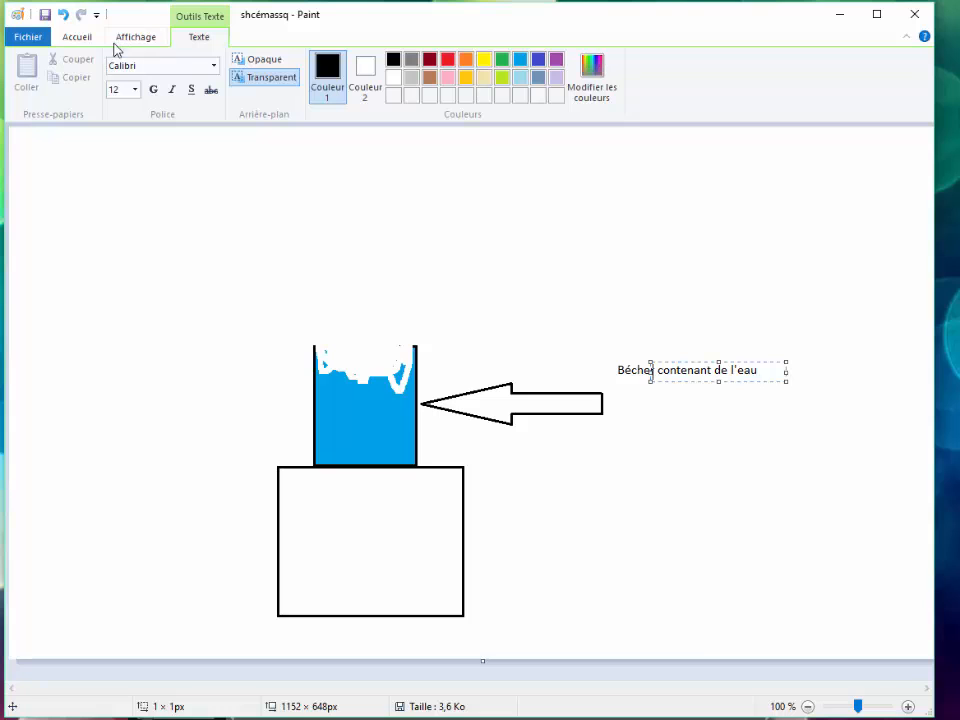
left_click(77, 37)
left_click(133, 70)
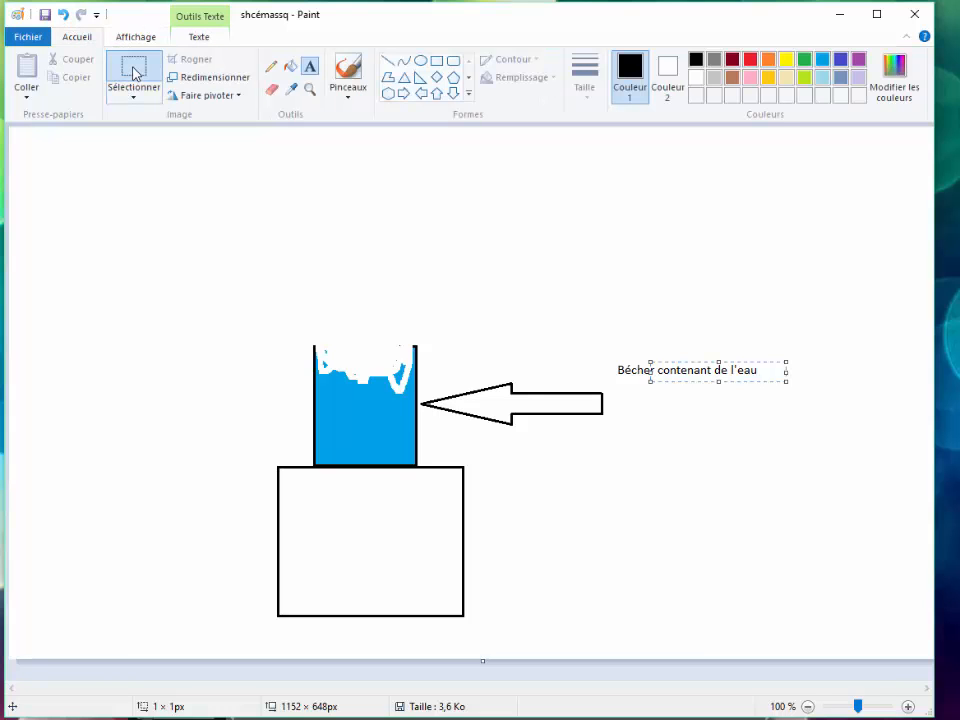
left_click_drag(614, 352, 763, 381)
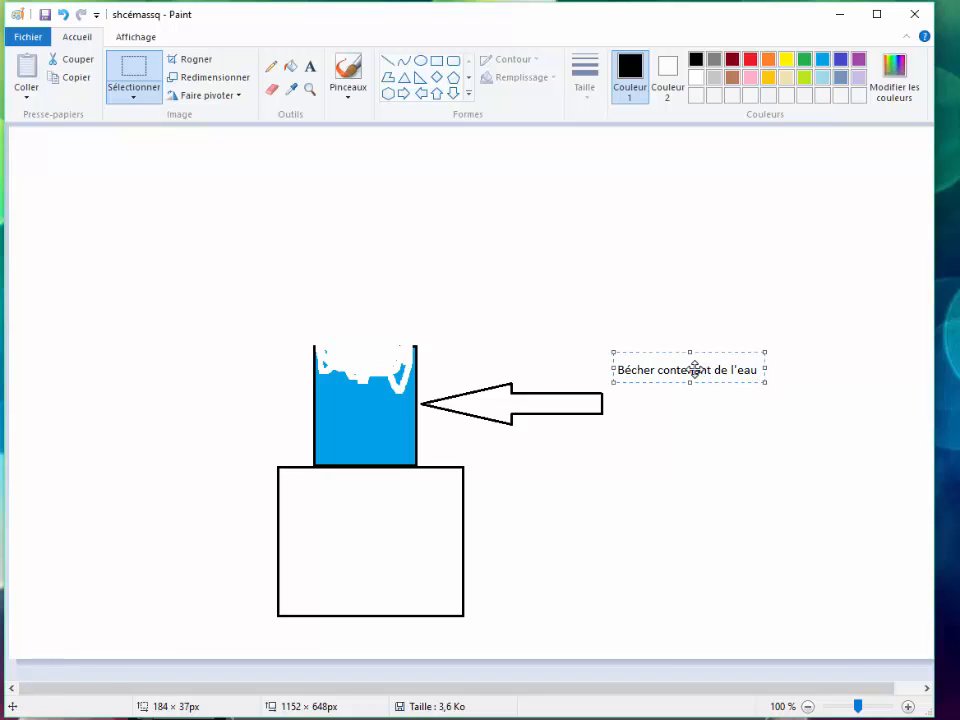
left_click_drag(692, 369, 698, 400)
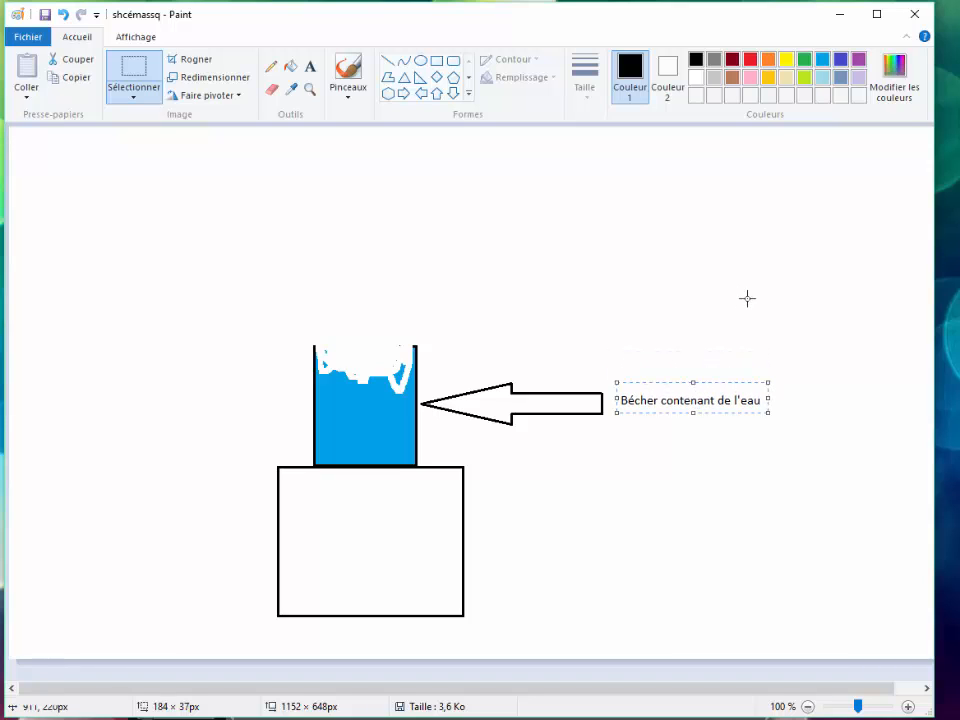
left_click(700, 294)
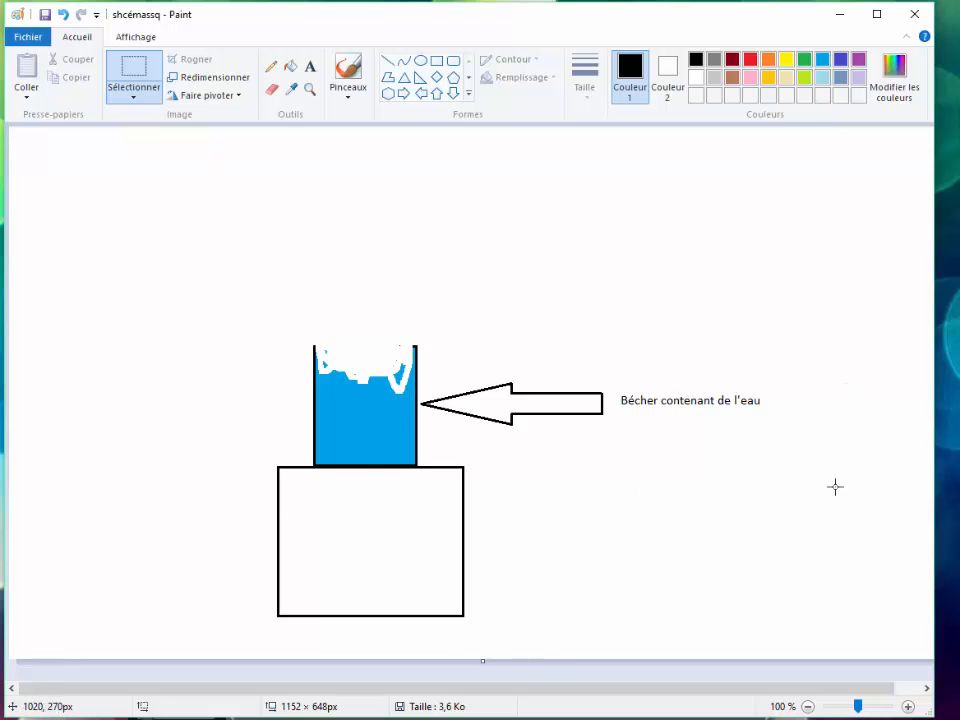
Step: Copy a rectangular selection of about 692 × 452 px covering the whole diagram and paste it into the blank OpenOffice Writer document
left_click(137, 72)
mouse_move(225, 268)
left_mouse_down()
mouse_move(675, 643)
mouse_move(794, 639)
left_mouse_up()
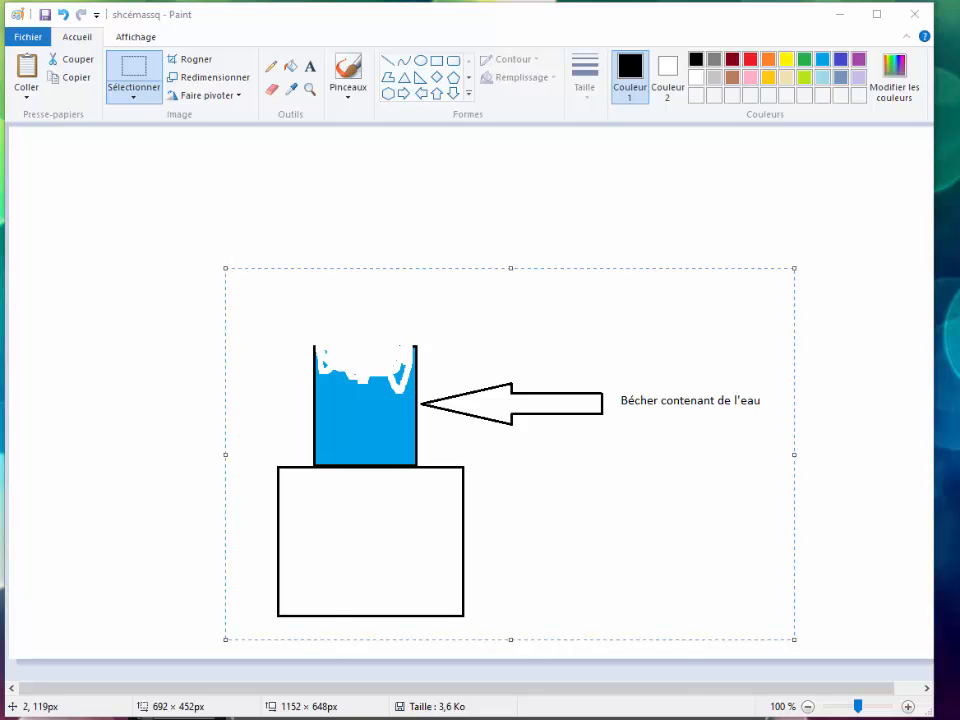
mouse_move(2, 245)
left_mouse_down()
mouse_move(600, 199)
mouse_move(717, 44)
mouse_move(721, 58)
mouse_move(712, 28)
mouse_move(754, 44)
left_mouse_up()
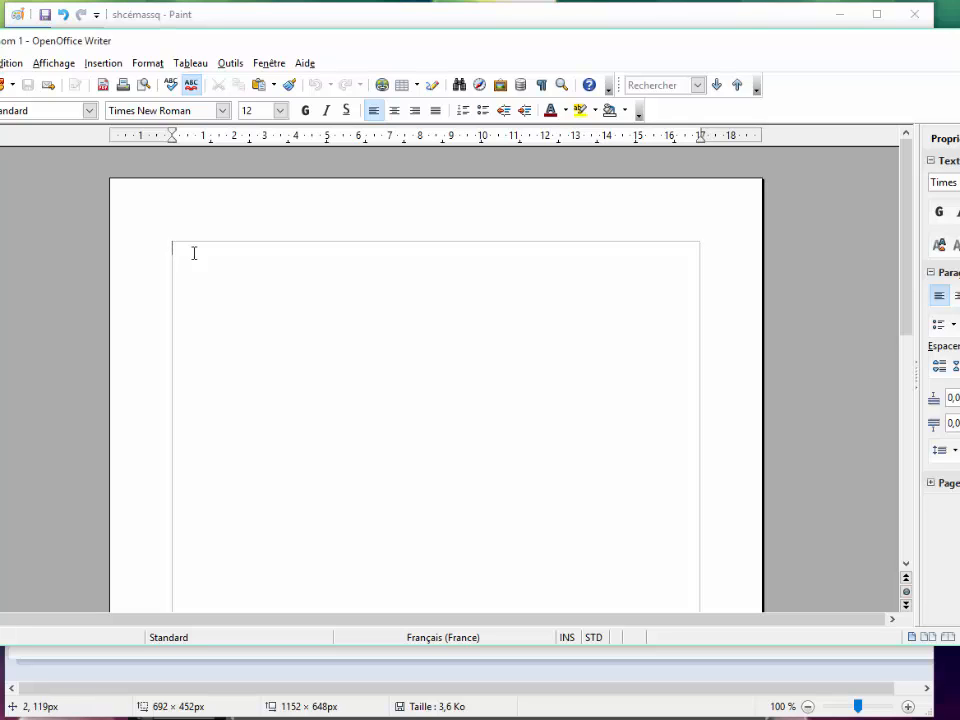
key("ctrl+v")
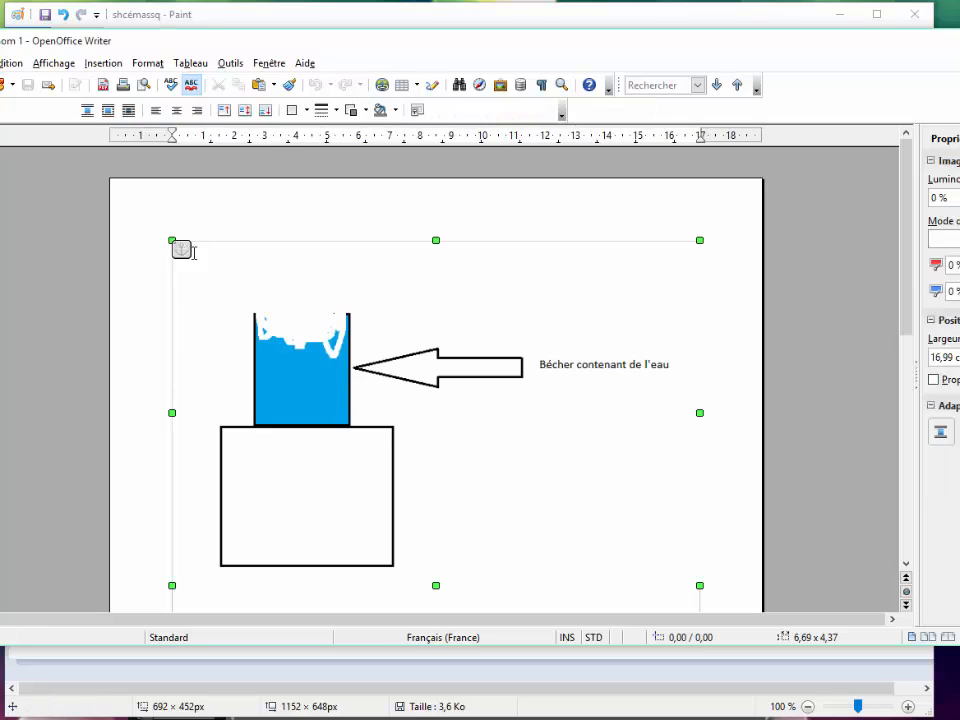
Step: Resize the pasted picture to about 4.22 × 2.85 inches and move it to about 0.50 / 1.22 inches on the page
left_click_drag(702, 584, 576, 493)
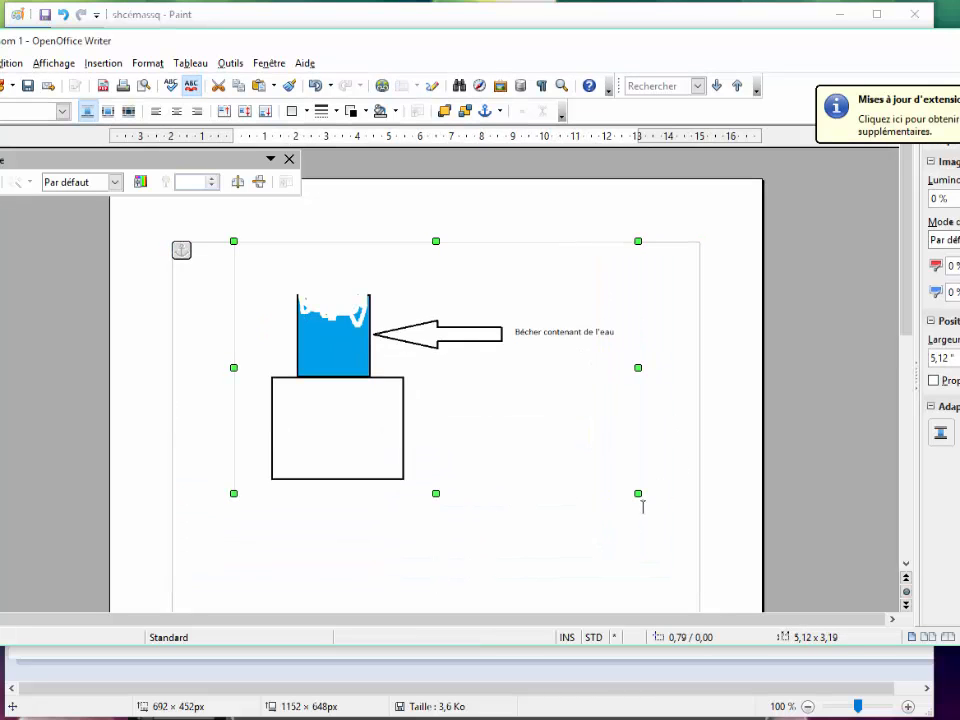
mouse_move(638, 493)
left_mouse_down()
mouse_move(501, 396)
mouse_move(630, 411)
mouse_move(597, 409)
mouse_move(643, 501)
left_mouse_up()
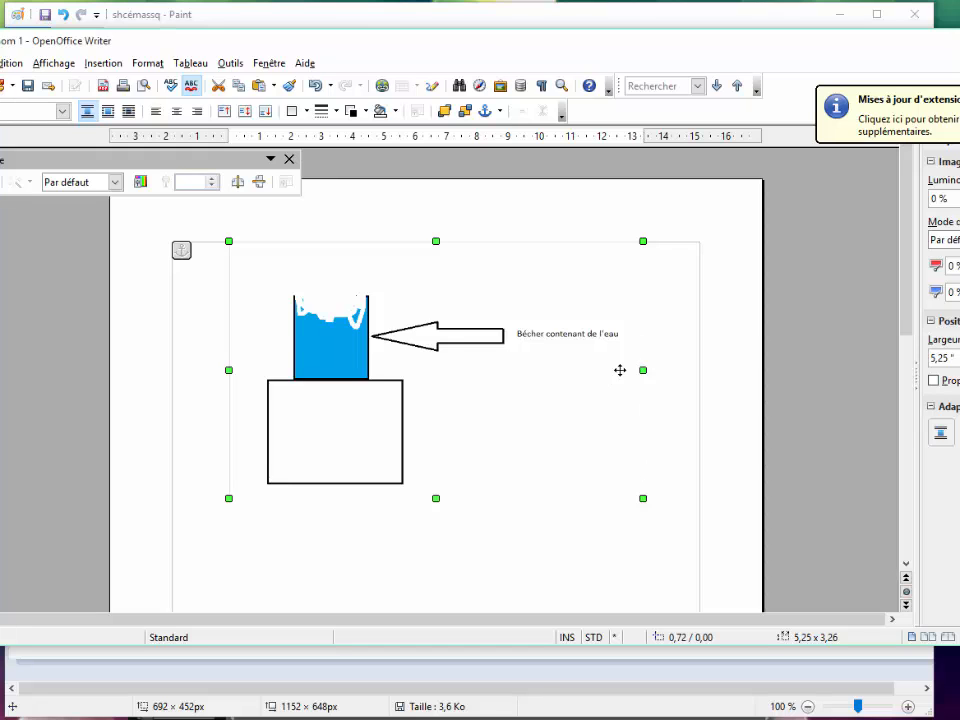
left_click_drag(647, 371, 482, 370)
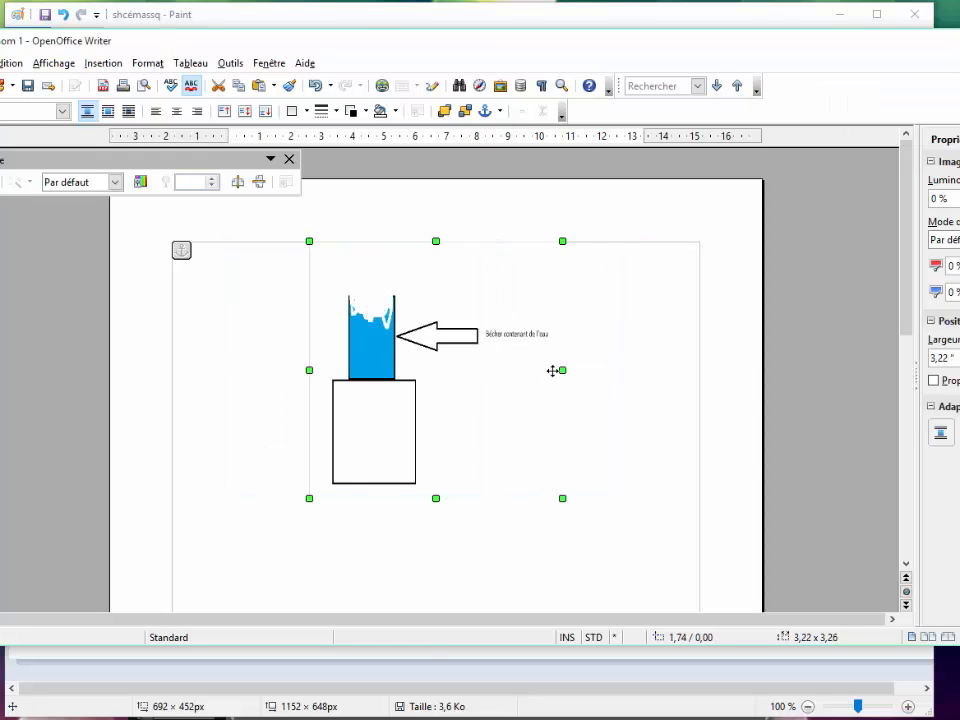
left_click_drag(561, 371, 687, 372)
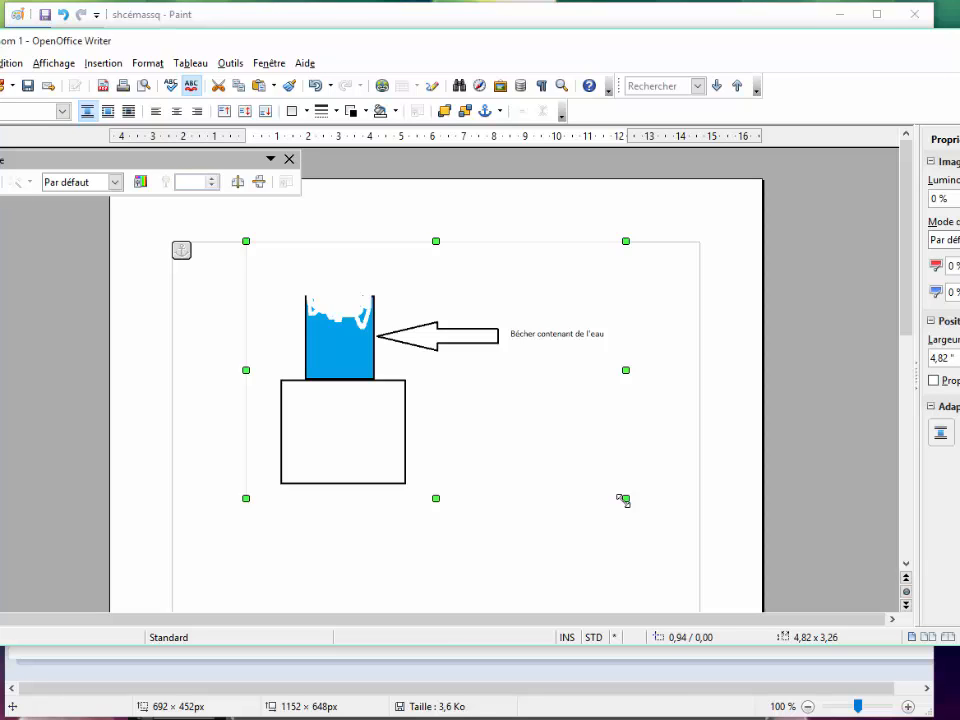
left_click_drag(622, 500, 577, 451)
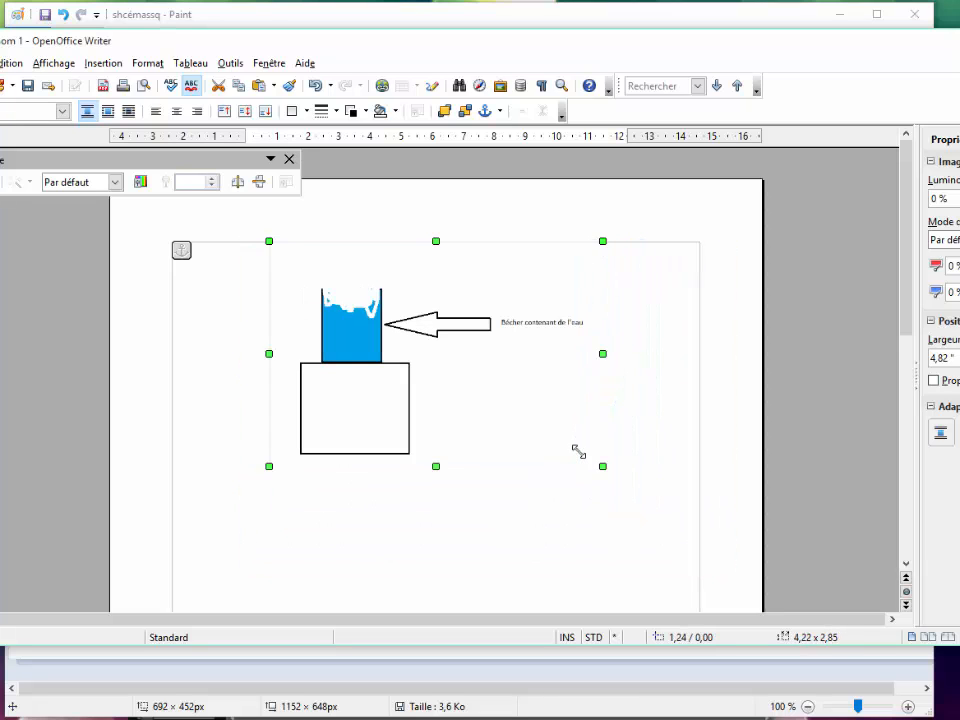
left_click_drag(436, 338, 346, 437)
left_click_drag(371, 480, 414, 463)
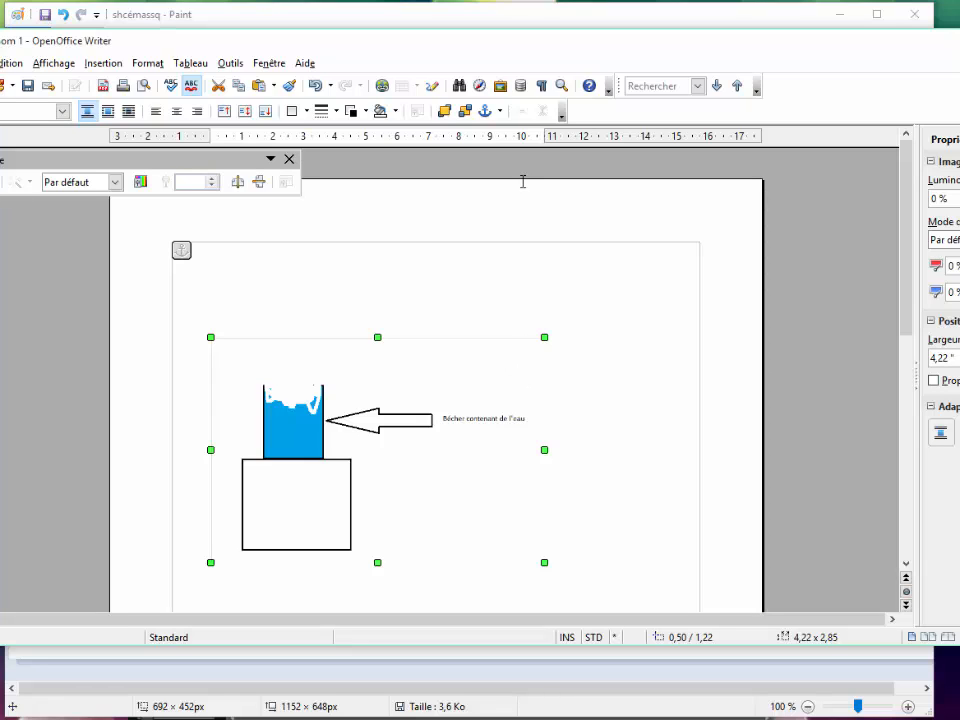
Step: Minimize the Paint window and shift the OpenOffice Writer window slightly up and to the left
left_click(490, 22)
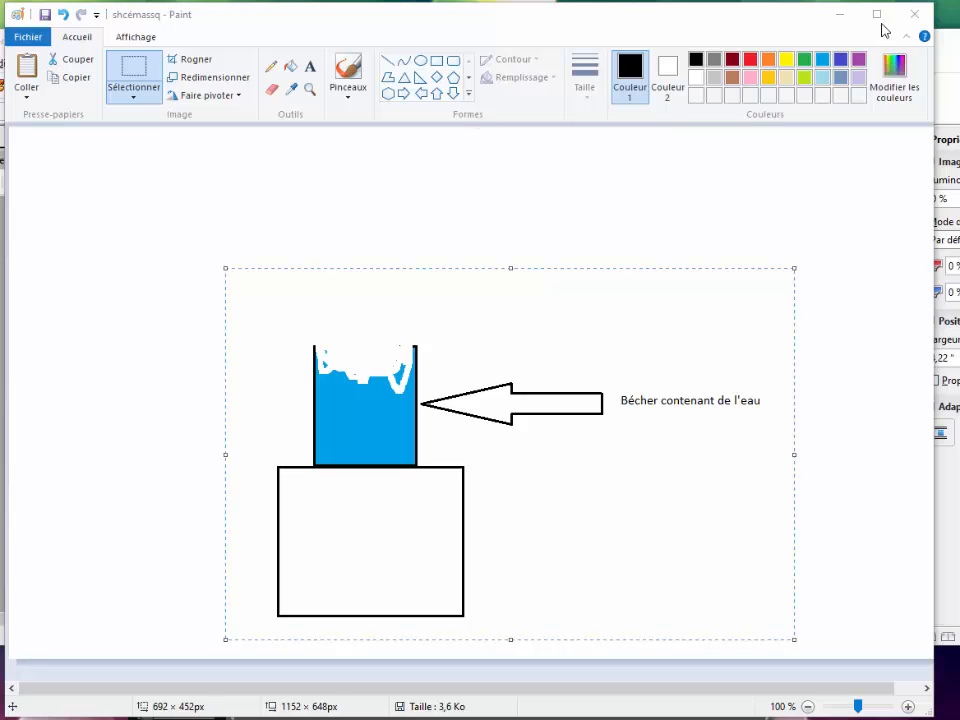
left_click(837, 15)
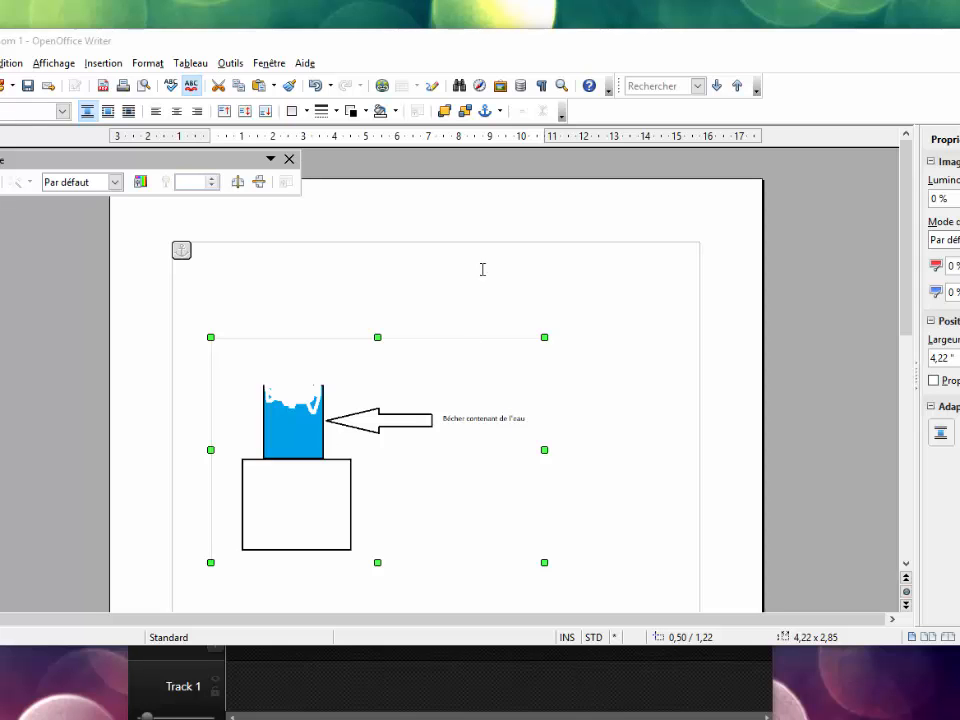
double_click(731, 43)
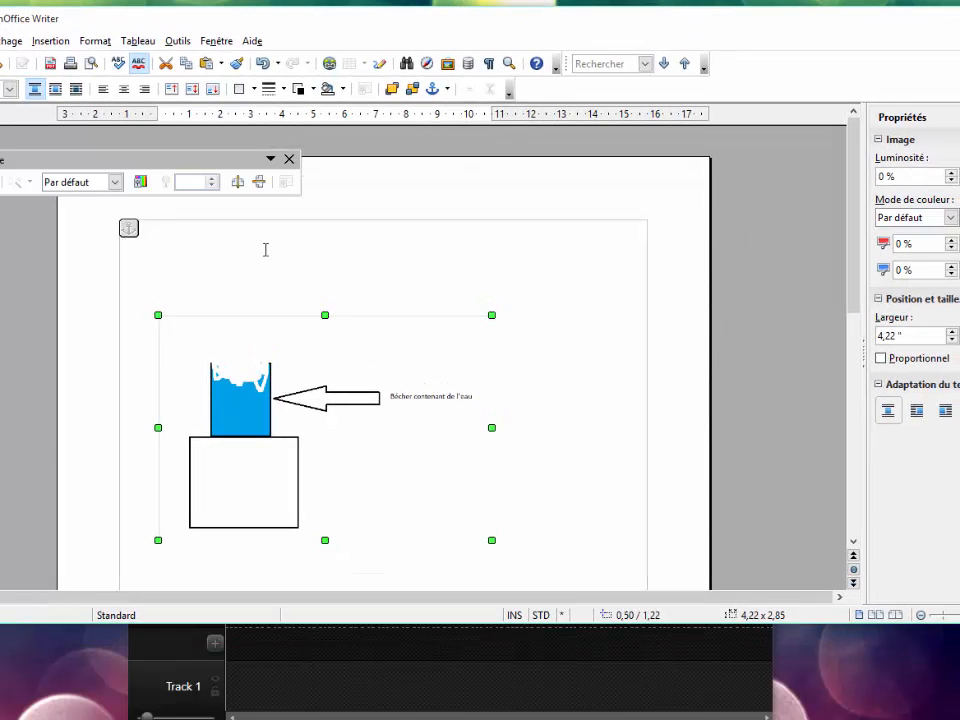